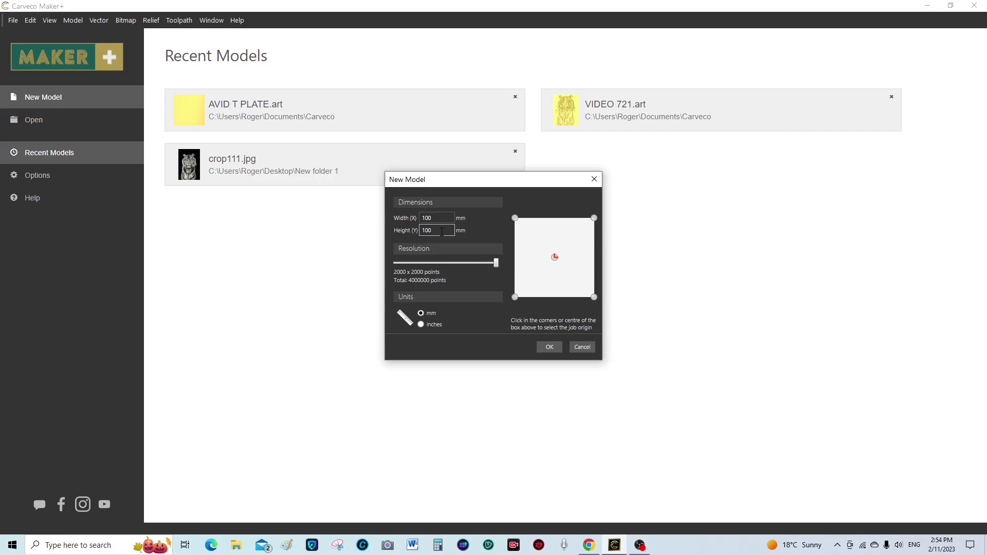
Create a 200 × 200 mm model at maximum resolution, giving 2000 × 2000 points
double_click(425, 217)
left_click(434, 217)
double_click(426, 218)
type("200")
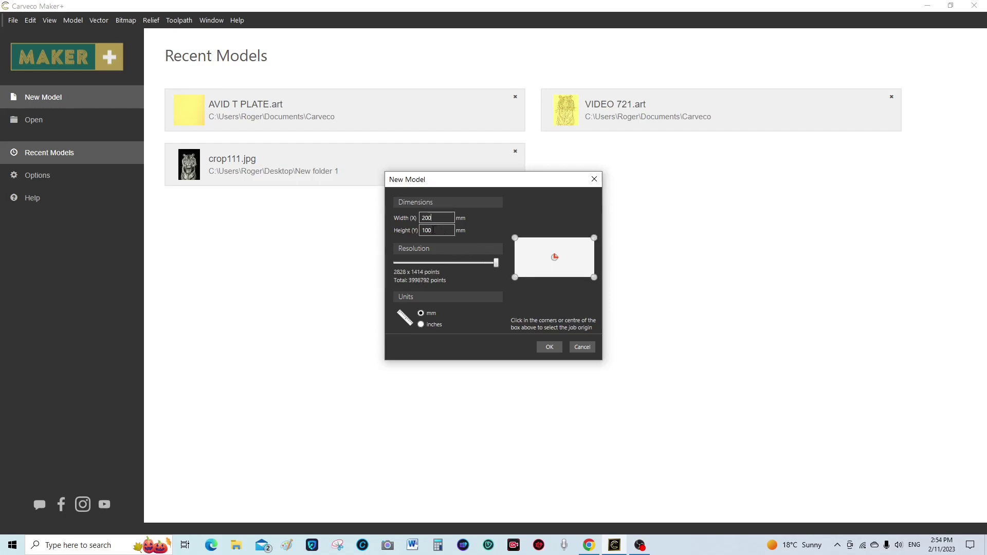
double_click(427, 231)
type("200")
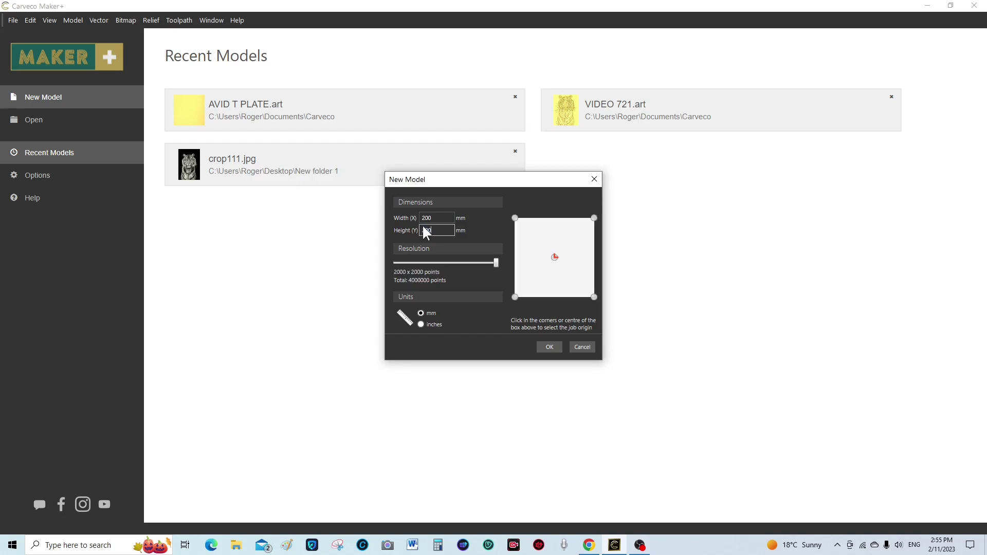
left_click(495, 263)
left_click(549, 347)
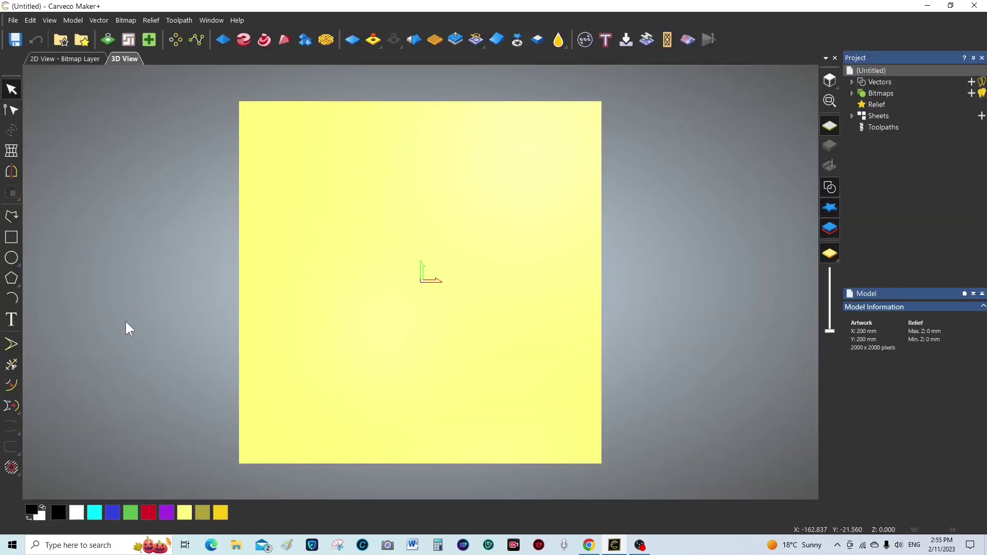
Switch between the 2D and 3D views, then open and close the sculpting tools list
left_click(72, 60)
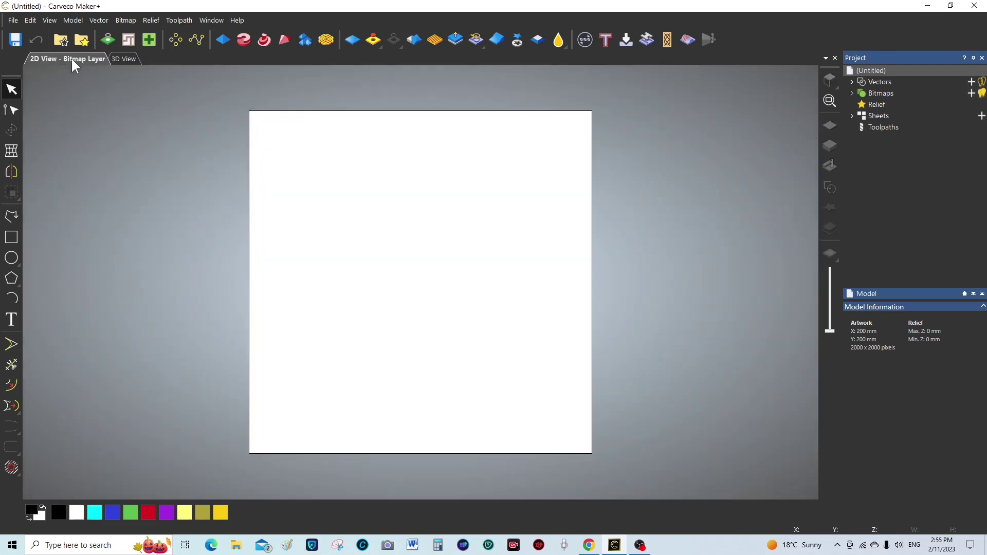
left_click(126, 59)
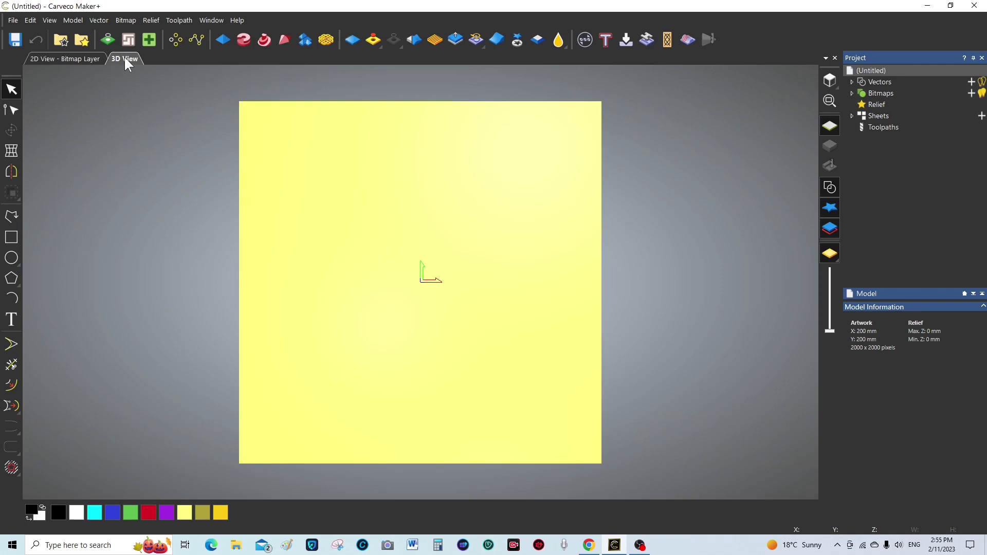
left_click(565, 46)
left_click(564, 45)
Scale the carousel horse to about 193 × 170 mm, centre it, and paste it into the relief
left_click(951, 6)
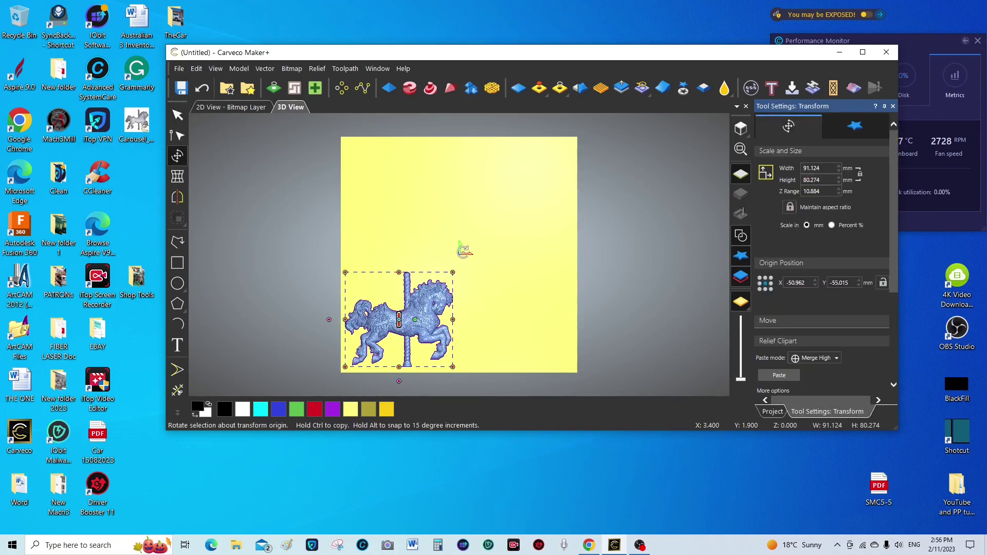
left_click(863, 53)
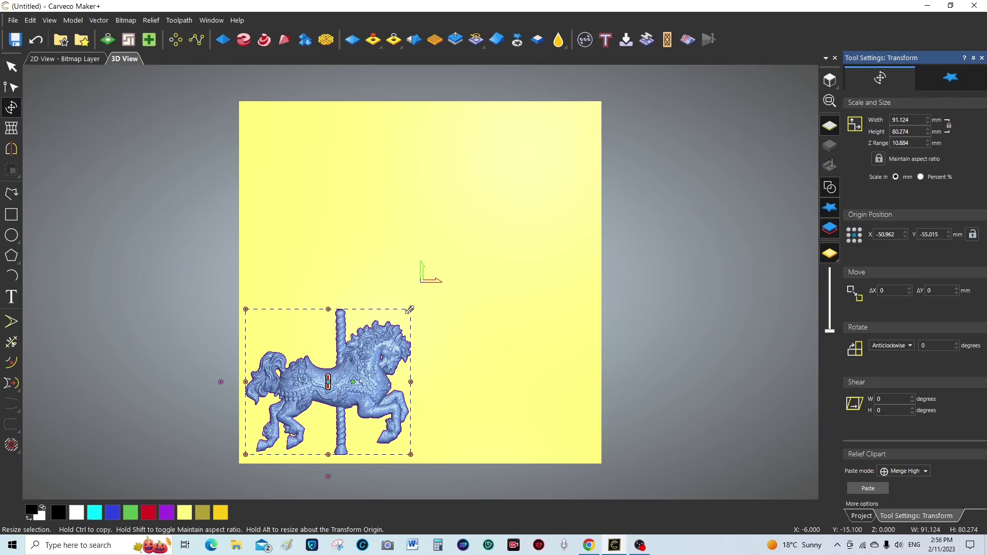
left_click_drag(409, 308, 595, 147)
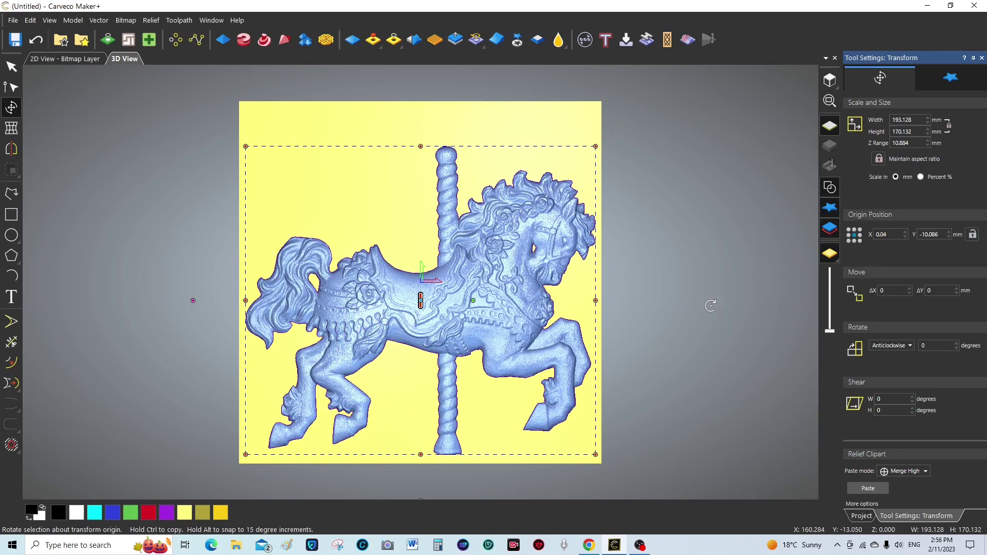
key("Up")
key("Up")
key("Up")
key("Up")
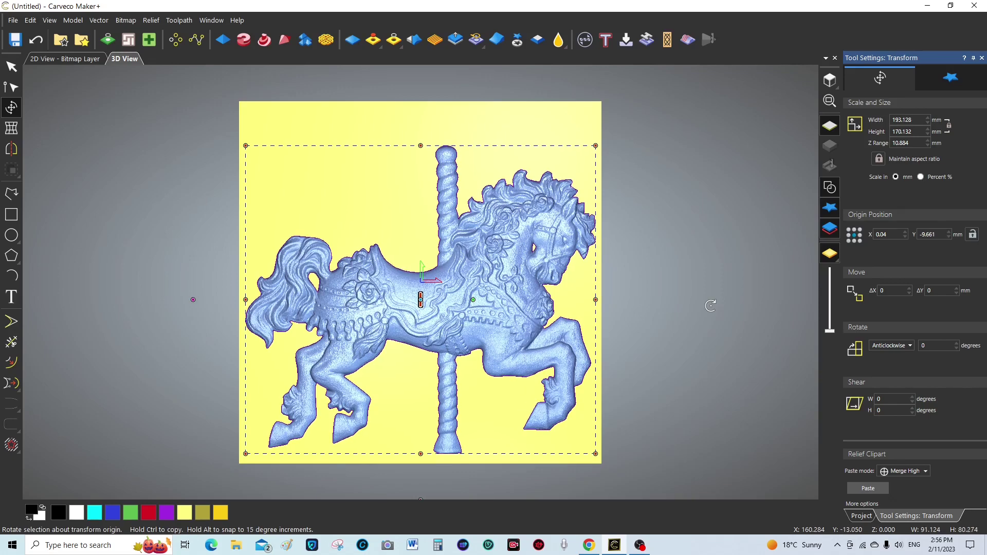
key("Up")
key("Up")
key("Up")
key("Up")
key("Up")
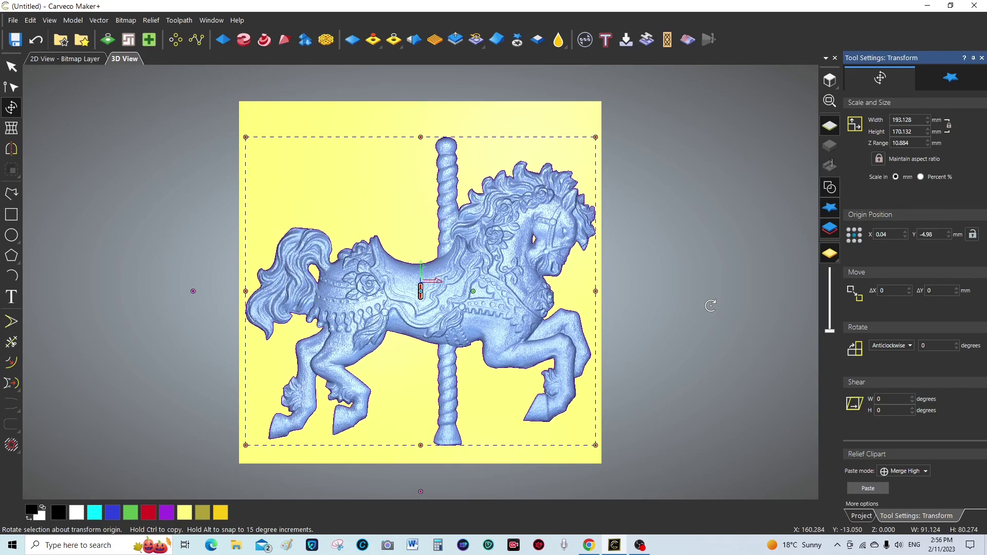
key("Up")
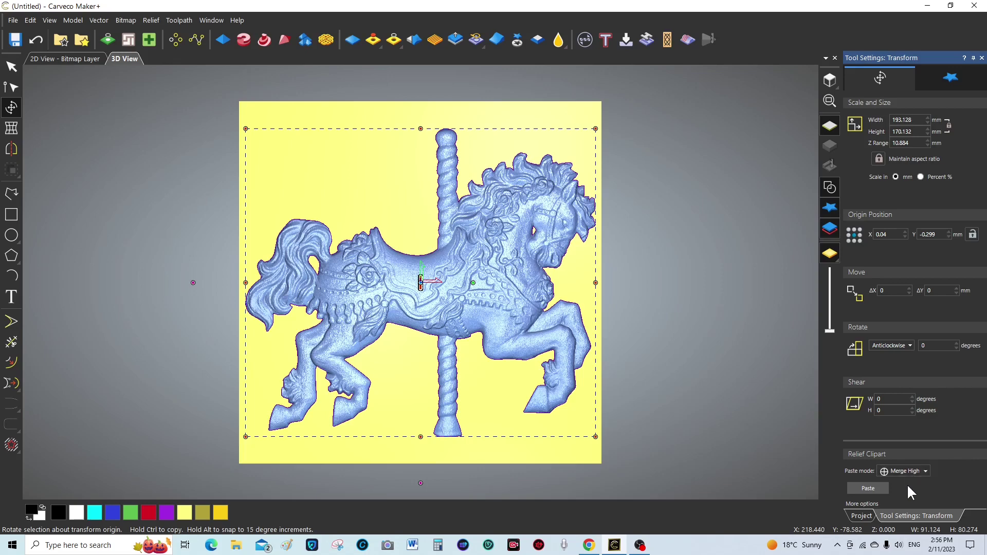
left_click(868, 489)
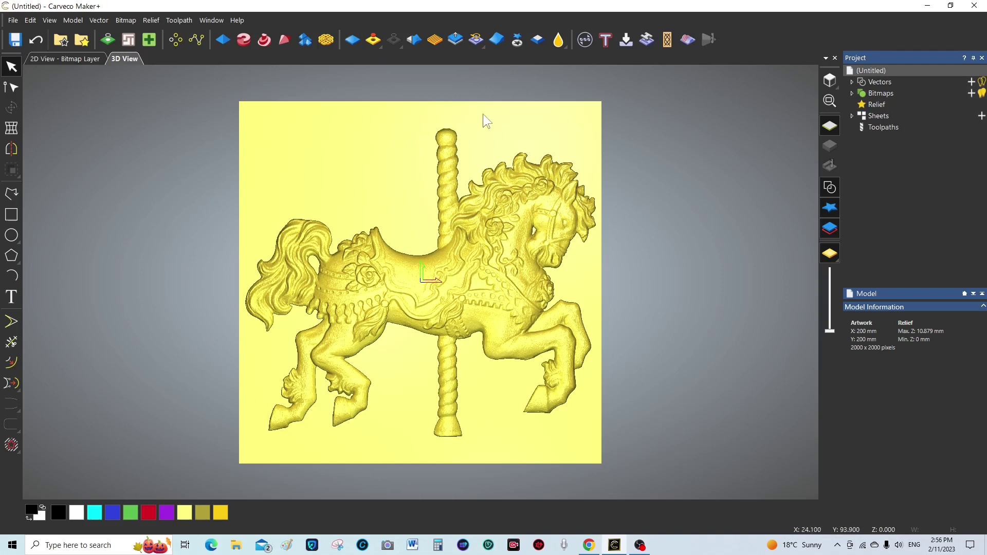
Turn off the zero plane, then zoom and pan to frame the top of the pole
left_click(830, 127)
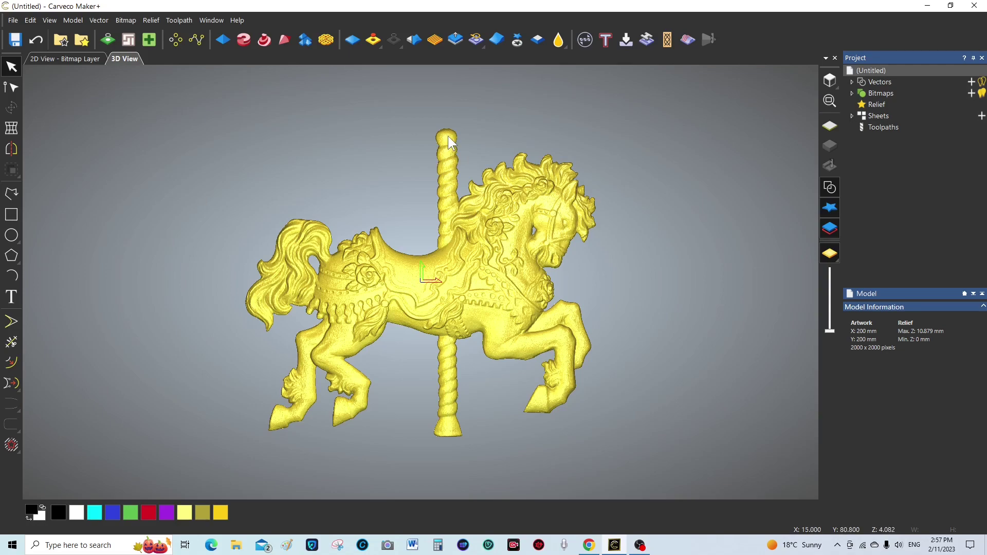
scroll(449, 141, "up", 5)
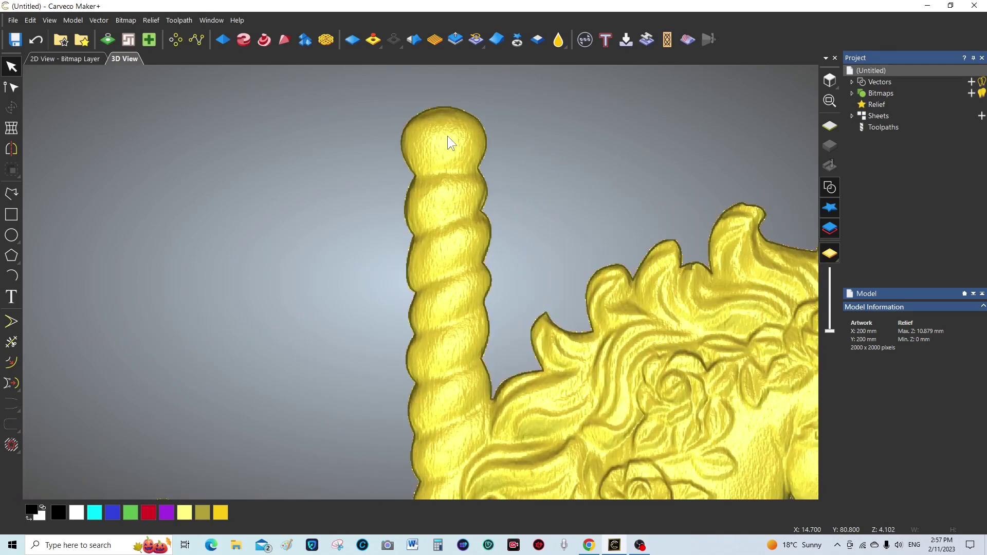
scroll(447, 136, "down", 2)
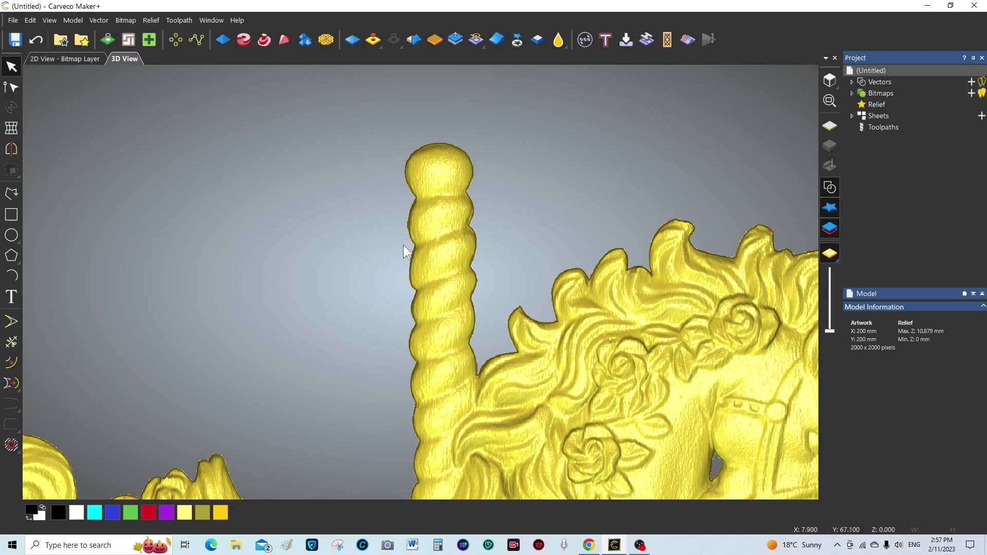
middle_click_drag(433, 334, 449, 292)
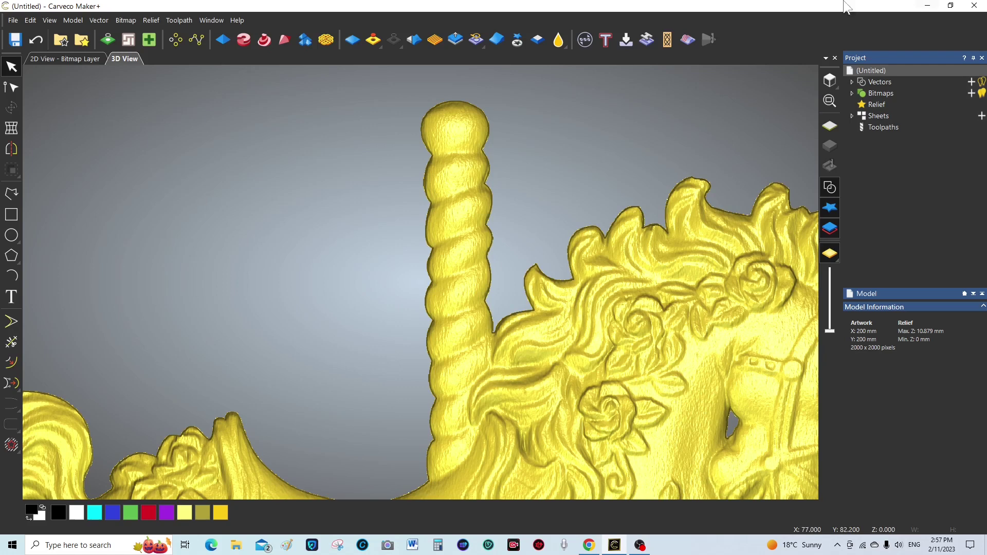
Select the sculpting Eraser and set its radius to about 31 pixels and strength near 100%
left_click(566, 46)
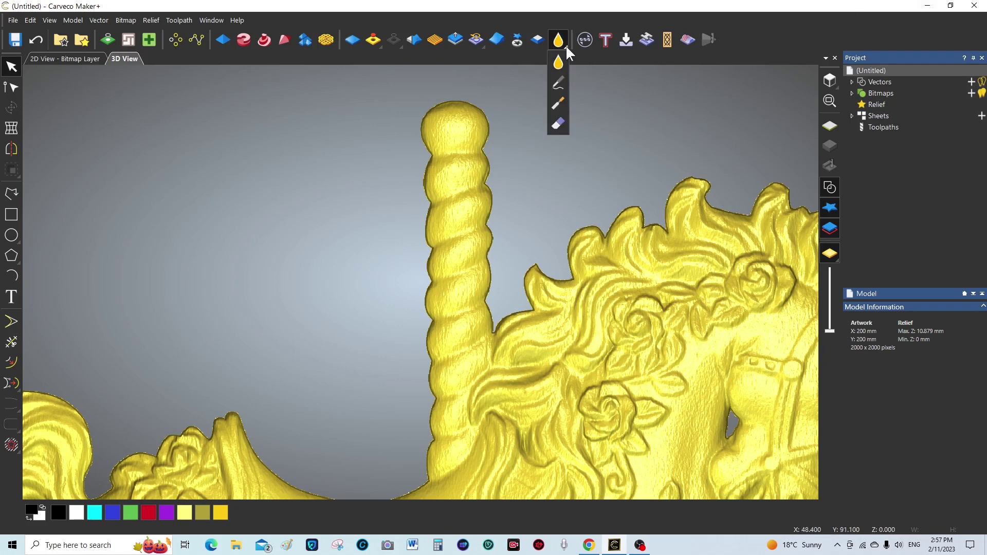
left_click(559, 123)
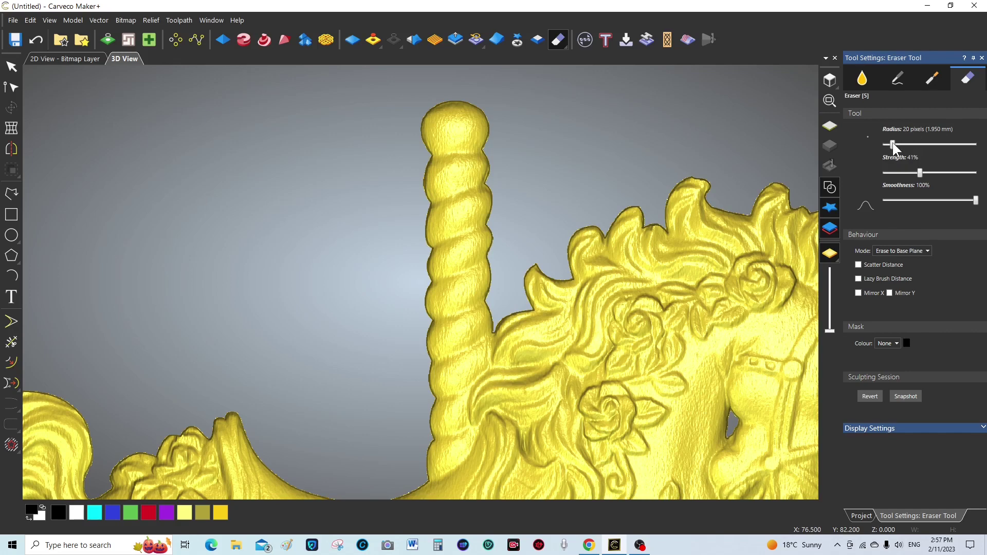
mouse_move(894, 144)
left_mouse_down()
mouse_move(945, 146)
mouse_move(896, 149)
left_mouse_up()
left_click(674, 218)
left_click_drag(895, 144, 919, 145)
left_click_drag(919, 144, 901, 146)
left_click_drag(894, 147, 896, 147)
left_click_drag(920, 172, 971, 173)
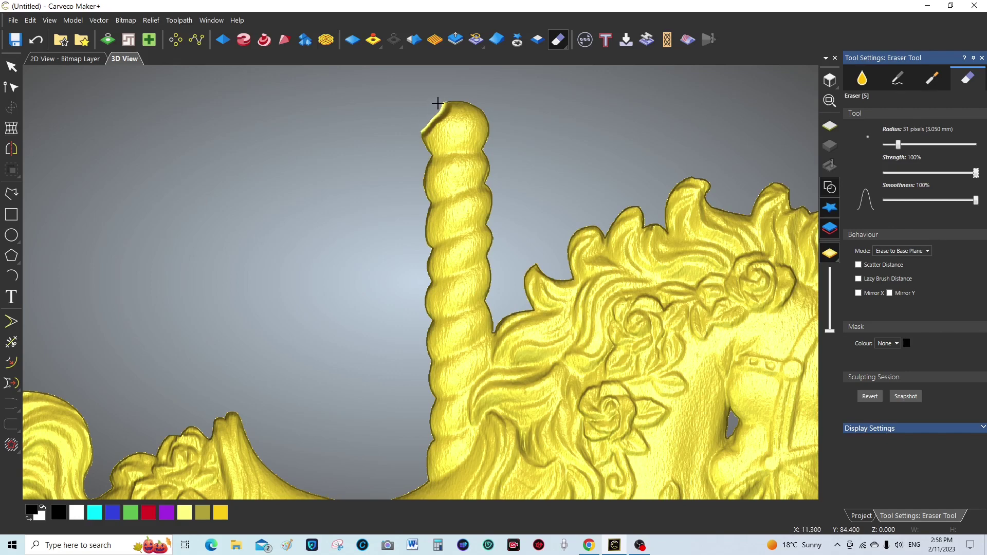
Brush away the pole top above the mane, varying eraser strength and smoothness between passes
mouse_move(461, 99)
left_mouse_down()
mouse_move(480, 118)
mouse_move(484, 150)
mouse_move(477, 130)
mouse_move(442, 117)
mouse_move(430, 131)
mouse_move(434, 144)
mouse_move(449, 124)
mouse_move(443, 144)
mouse_move(425, 159)
mouse_move(458, 152)
mouse_move(454, 167)
mouse_move(435, 171)
mouse_move(436, 199)
mouse_move(462, 177)
mouse_move(467, 194)
mouse_move(457, 194)
left_mouse_up()
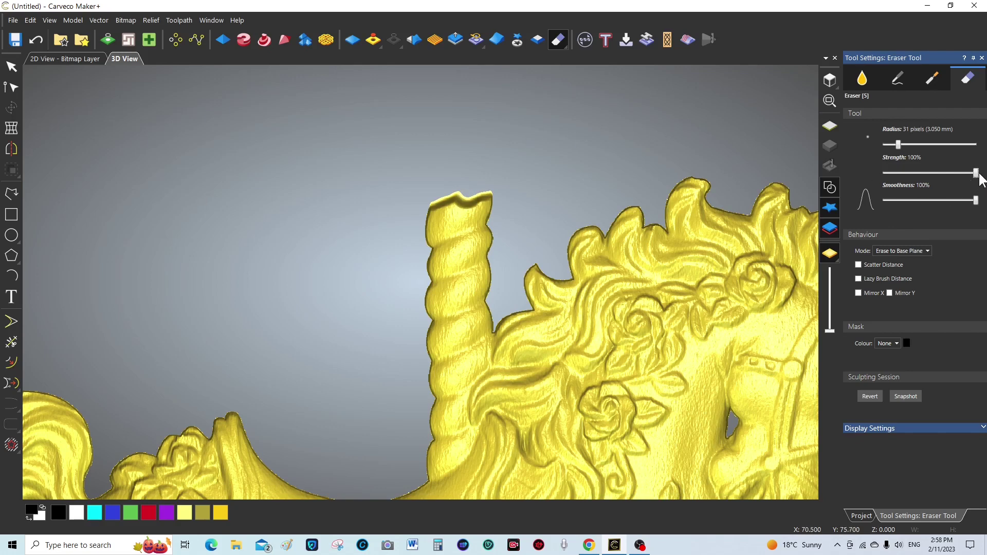
left_click_drag(969, 176, 930, 178)
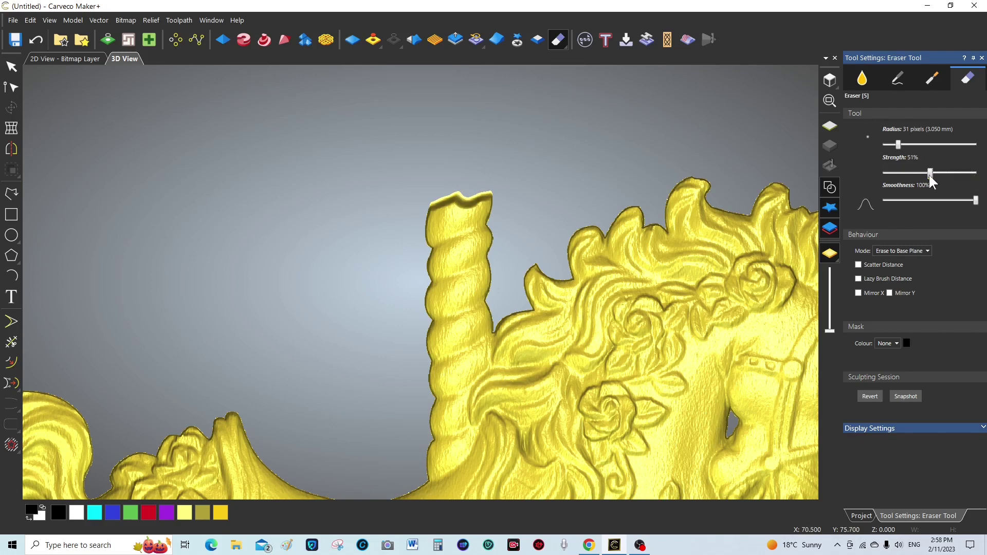
left_click_drag(471, 213, 469, 216)
left_click(449, 238)
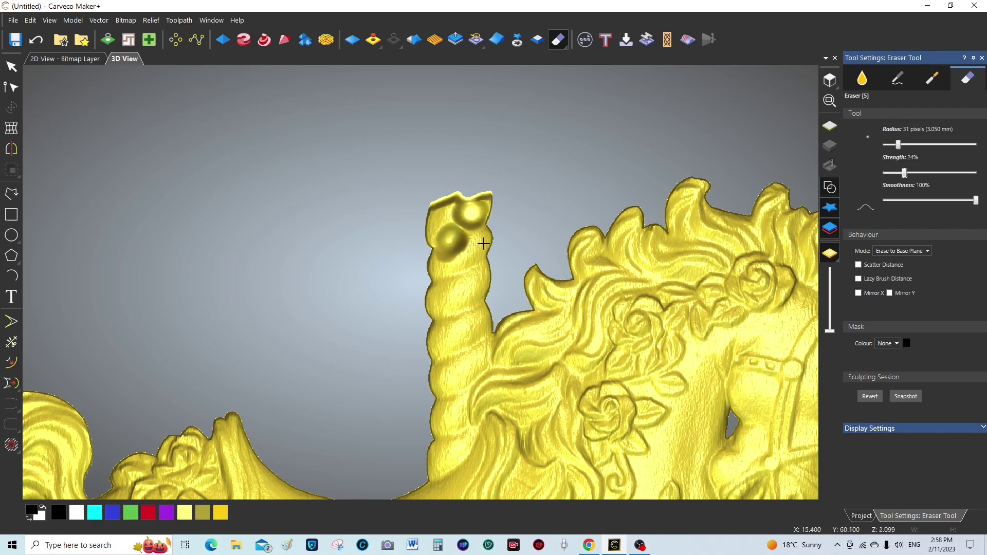
left_click_drag(904, 174, 890, 174)
mouse_move(509, 197)
left_mouse_down()
mouse_move(442, 213)
mouse_move(438, 282)
mouse_move(465, 265)
left_mouse_up()
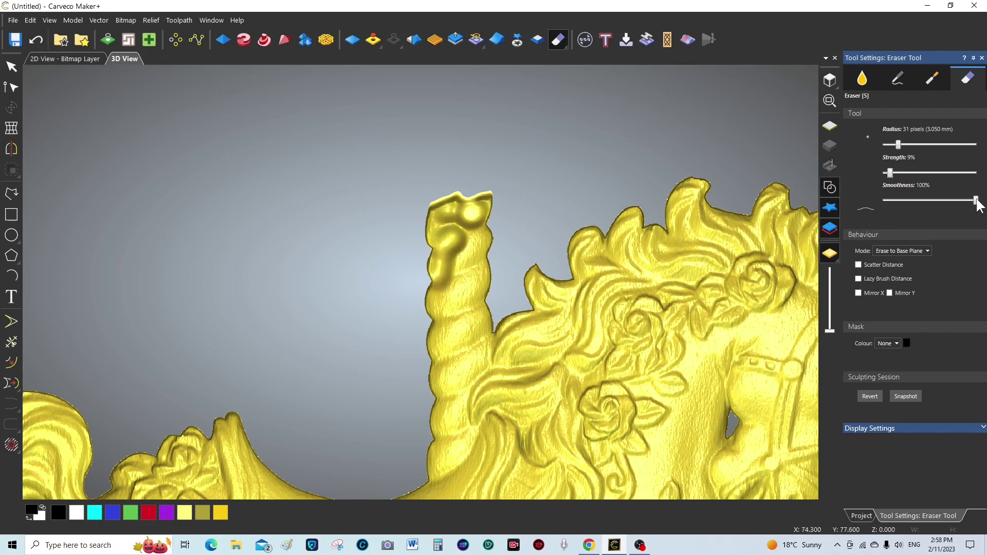
left_click_drag(976, 201, 924, 200)
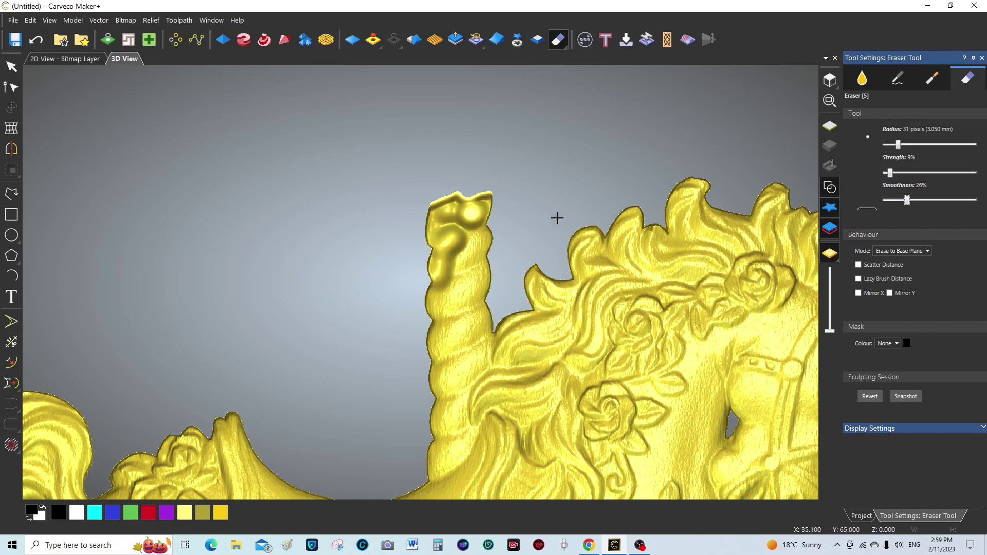
mouse_move(485, 231)
left_mouse_down()
mouse_move(458, 292)
mouse_move(456, 251)
mouse_move(435, 245)
mouse_move(446, 243)
mouse_move(485, 186)
mouse_move(507, 176)
left_mouse_up()
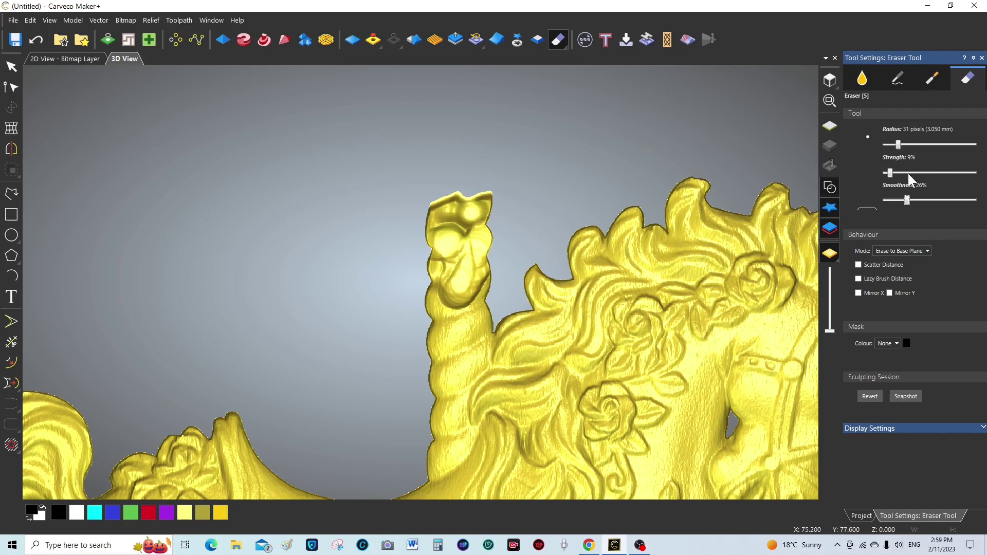
left_click_drag(890, 172, 974, 175)
left_click_drag(906, 200, 975, 201)
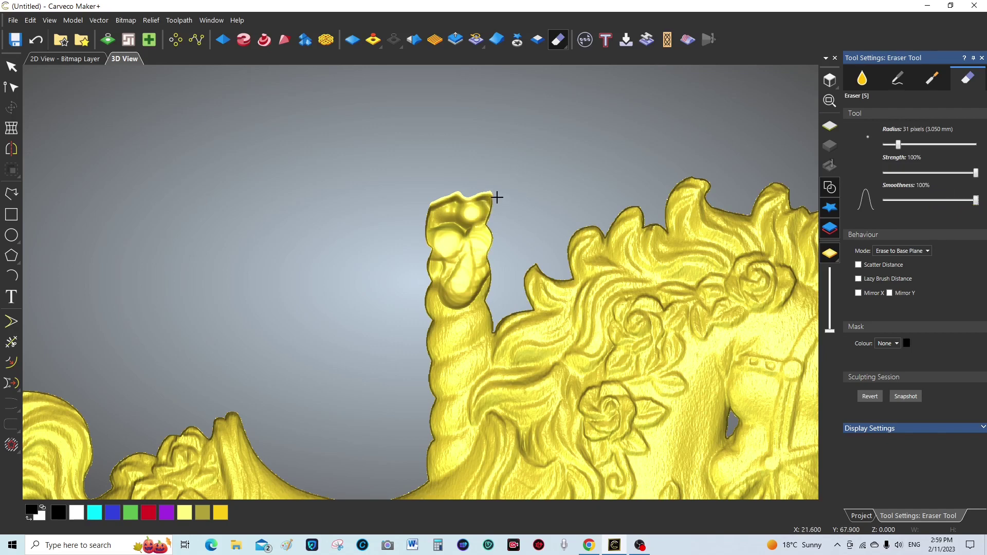
mouse_move(465, 194)
left_mouse_down()
mouse_move(431, 202)
mouse_move(425, 230)
mouse_move(439, 209)
mouse_move(473, 202)
mouse_move(491, 213)
mouse_move(448, 220)
mouse_move(429, 255)
mouse_move(465, 223)
mouse_move(494, 232)
mouse_move(432, 270)
mouse_move(427, 310)
mouse_move(431, 317)
mouse_move(449, 276)
mouse_move(480, 246)
mouse_move(489, 262)
mouse_move(455, 293)
mouse_move(450, 312)
mouse_move(480, 286)
mouse_move(490, 294)
mouse_move(442, 331)
mouse_move(438, 348)
mouse_move(450, 349)
mouse_move(426, 393)
left_mouse_up()
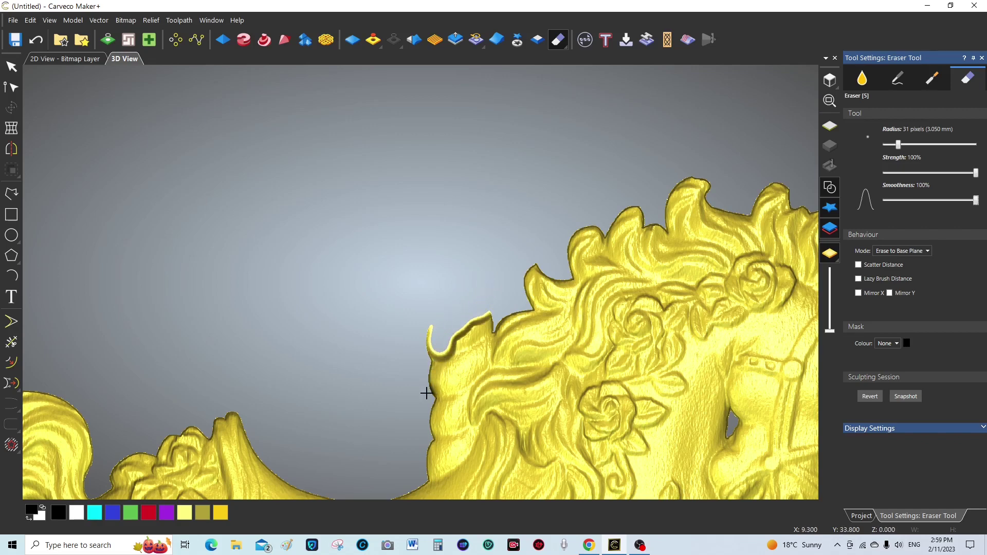
Zoom in on the mane, erase the curled hook, and smooth the curve below it
middle_click_drag(402, 368, 399, 237)
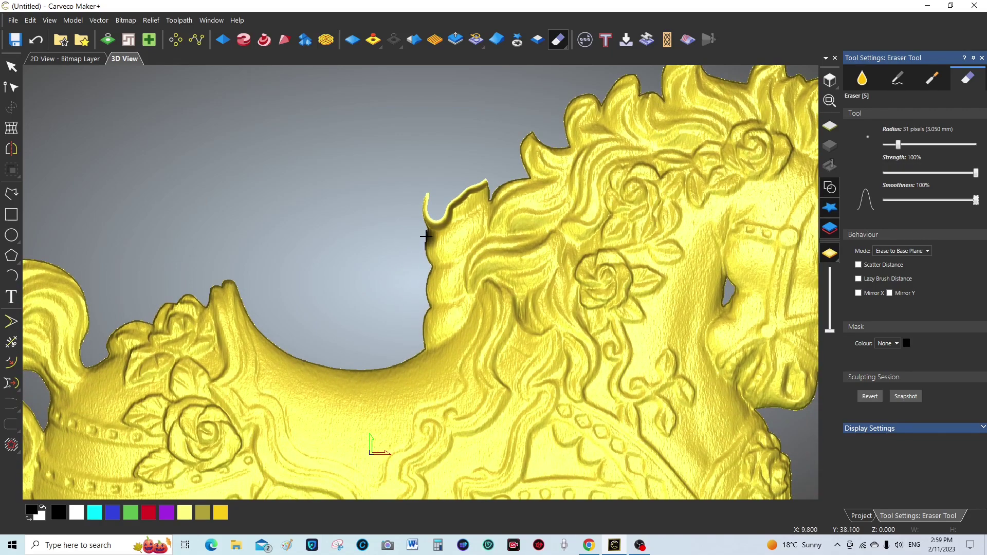
scroll(423, 235, "up", 3)
scroll(421, 235, "up", 2)
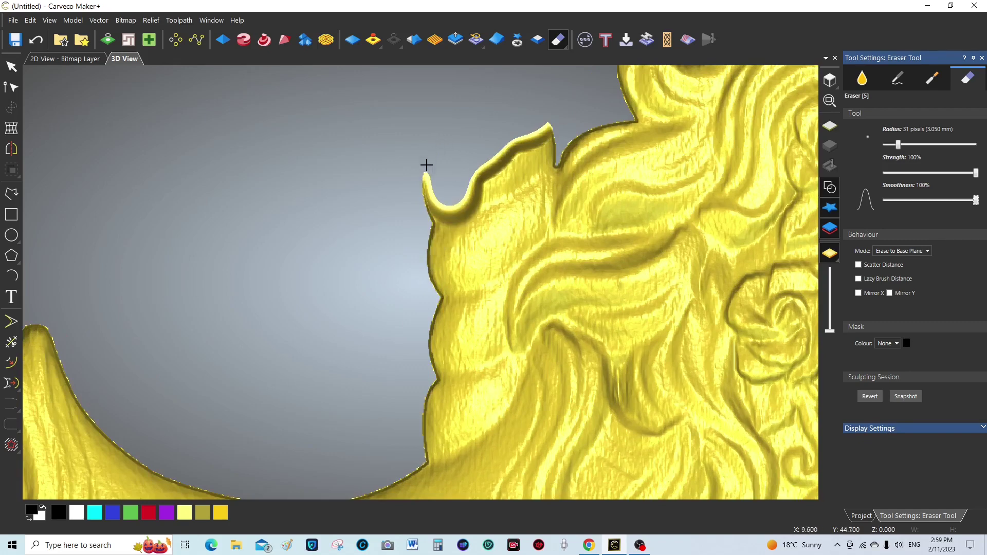
mouse_move(426, 164)
left_mouse_down()
mouse_move(425, 184)
mouse_move(443, 203)
mouse_move(518, 135)
mouse_move(538, 134)
mouse_move(518, 221)
mouse_move(487, 249)
mouse_move(469, 313)
mouse_move(449, 316)
mouse_move(463, 260)
mouse_move(490, 217)
mouse_move(434, 248)
left_mouse_up()
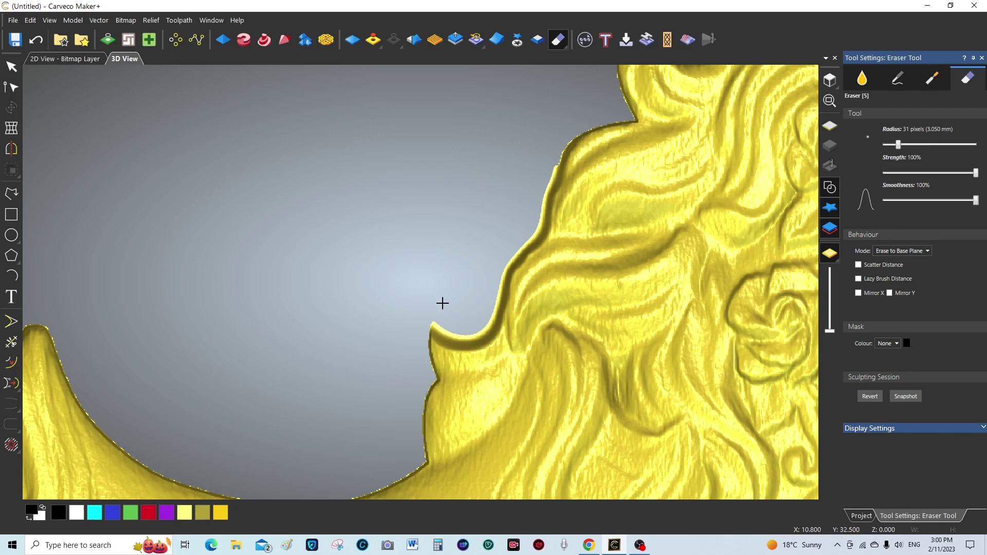
mouse_move(459, 320)
left_mouse_down()
mouse_move(474, 326)
mouse_move(471, 355)
mouse_move(486, 379)
mouse_move(420, 438)
mouse_move(439, 346)
left_mouse_up()
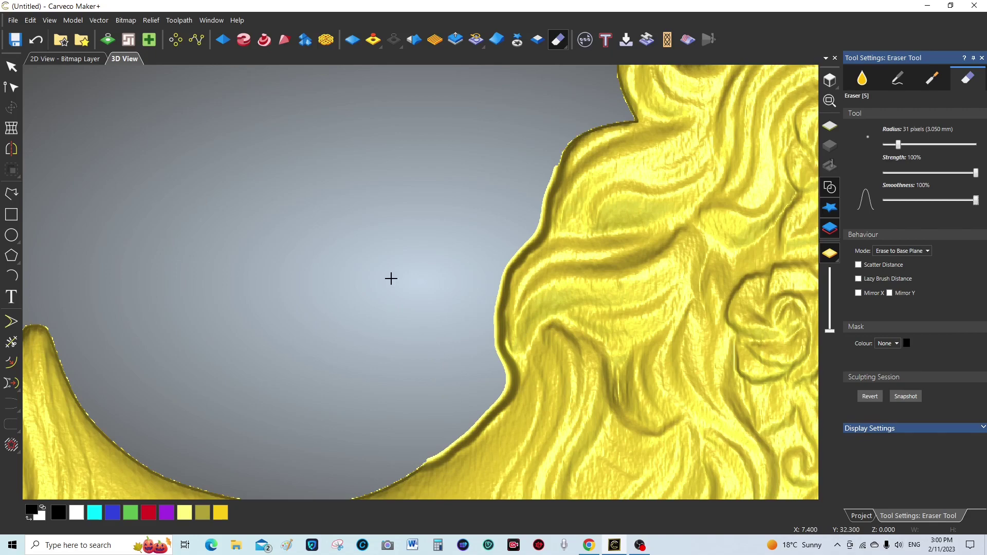
Zoom out to the whole horse, then zoom in on the pole beneath its belly
scroll(429, 264, "down", 5)
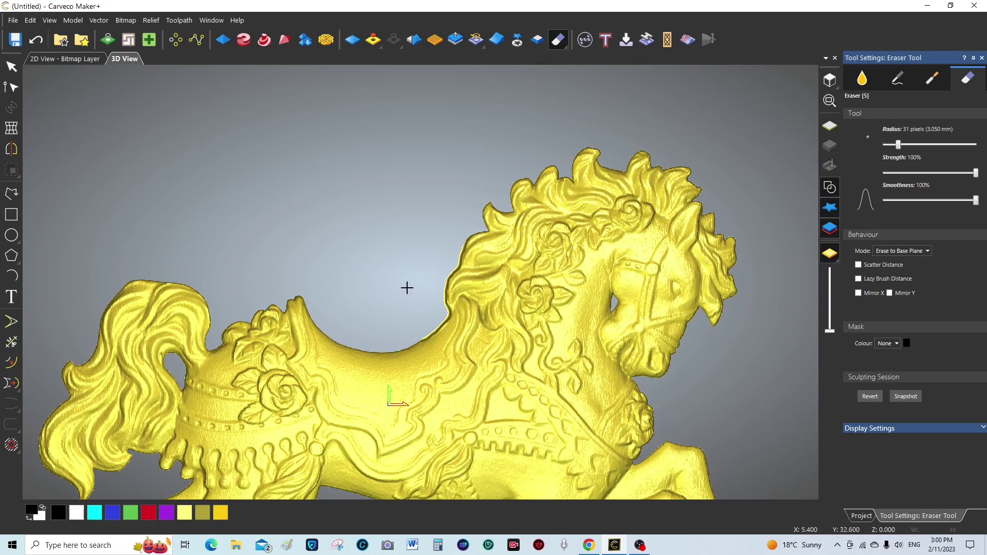
scroll(406, 288, "down", 6)
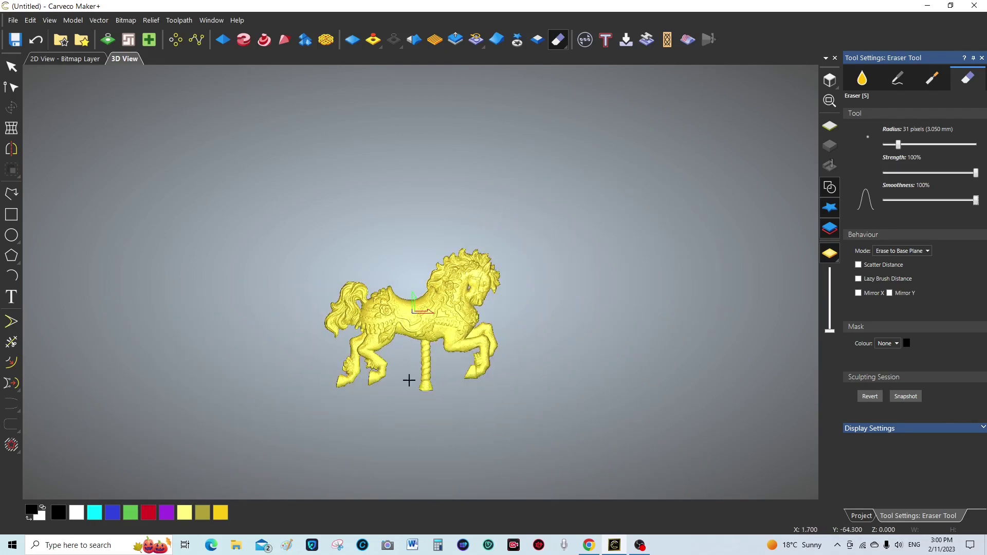
scroll(427, 398, "up", 5)
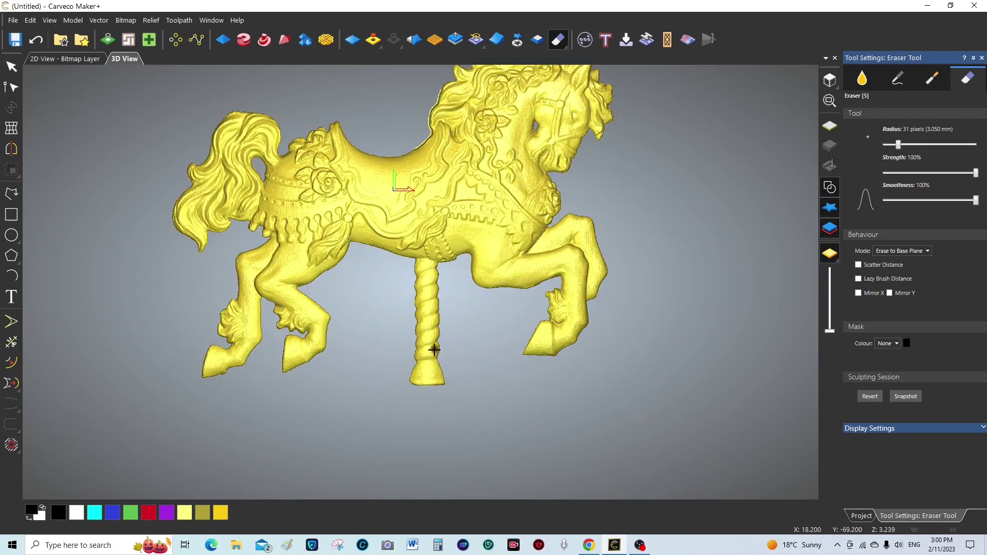
scroll(432, 354, "up", 4)
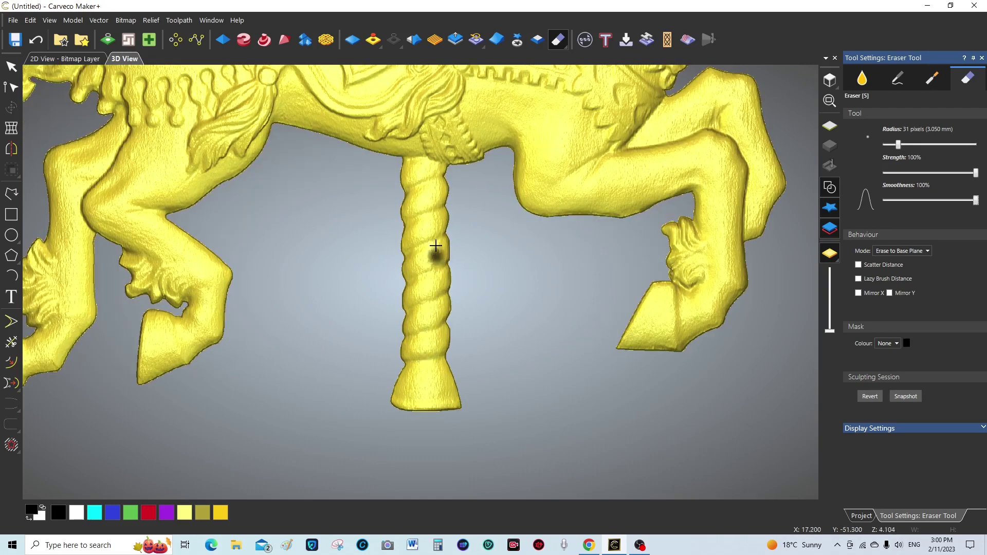
Erase the lower pole from its base up to the belly, leaving only a shallow bump
scroll(427, 206, "up", 1)
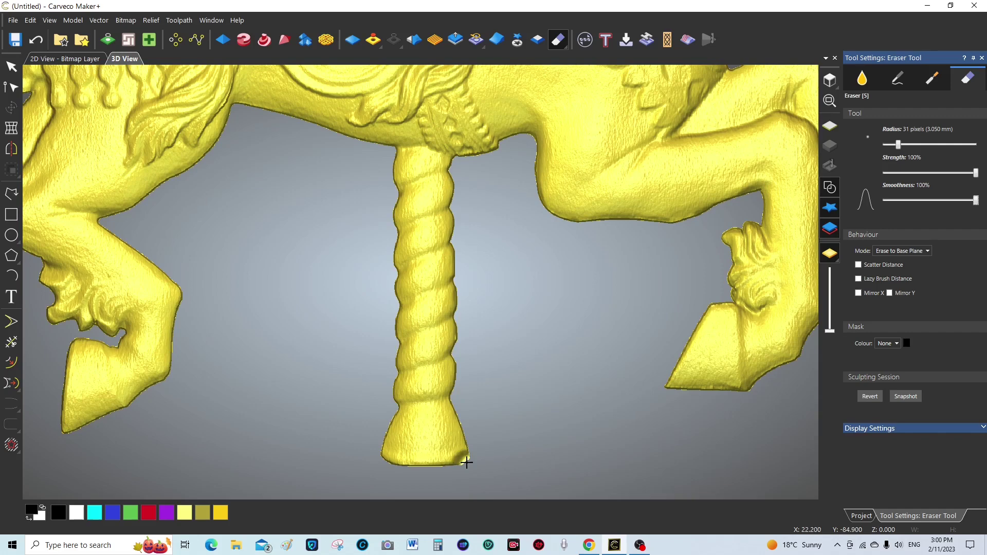
mouse_move(466, 463)
left_mouse_down()
mouse_move(452, 407)
mouse_move(452, 467)
mouse_move(443, 444)
mouse_move(451, 401)
mouse_move(429, 481)
mouse_move(423, 453)
mouse_move(438, 402)
mouse_move(423, 451)
mouse_move(468, 474)
mouse_move(421, 471)
mouse_move(408, 459)
mouse_move(431, 397)
mouse_move(391, 472)
mouse_move(385, 439)
mouse_move(404, 418)
mouse_move(399, 451)
left_mouse_up()
mouse_move(409, 403)
left_mouse_down()
mouse_move(396, 392)
mouse_move(406, 314)
mouse_move(409, 386)
mouse_move(427, 366)
mouse_move(420, 311)
mouse_move(431, 392)
mouse_move(442, 378)
mouse_move(439, 312)
mouse_move(437, 389)
left_mouse_up()
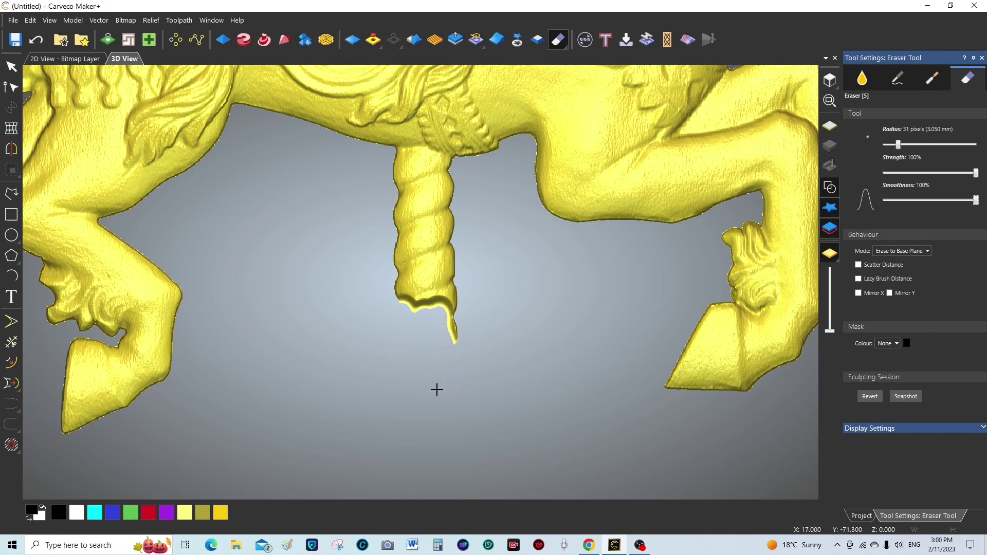
mouse_move(454, 319)
left_mouse_down()
mouse_move(445, 238)
mouse_move(425, 309)
mouse_move(411, 306)
mouse_move(425, 247)
mouse_move(415, 232)
mouse_move(412, 282)
left_mouse_up()
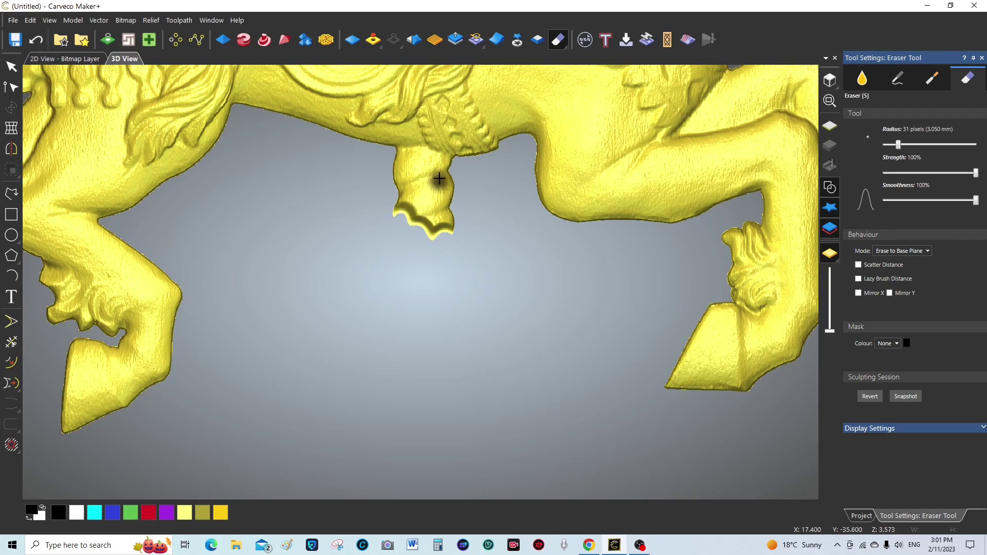
scroll(423, 156, "up", 2)
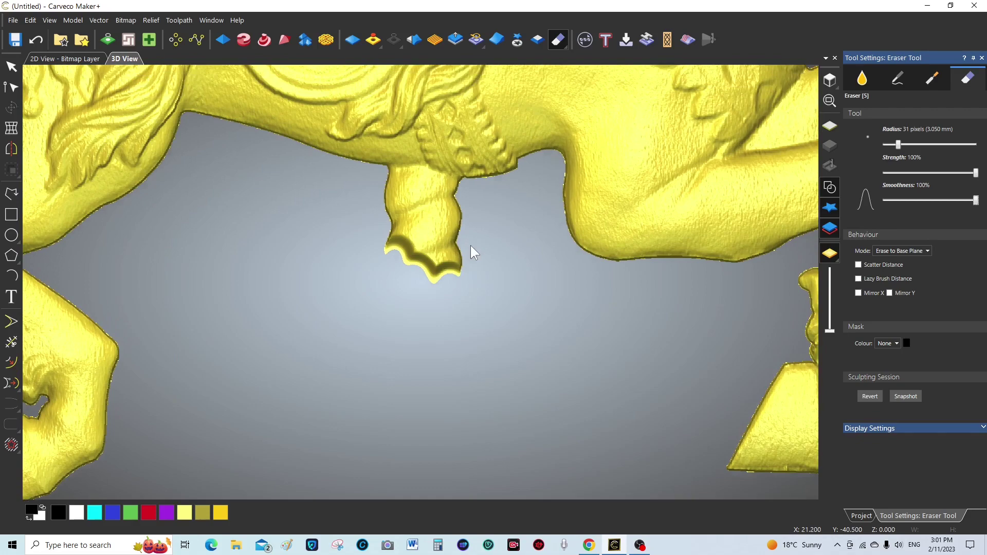
middle_click_drag(470, 245, 469, 288)
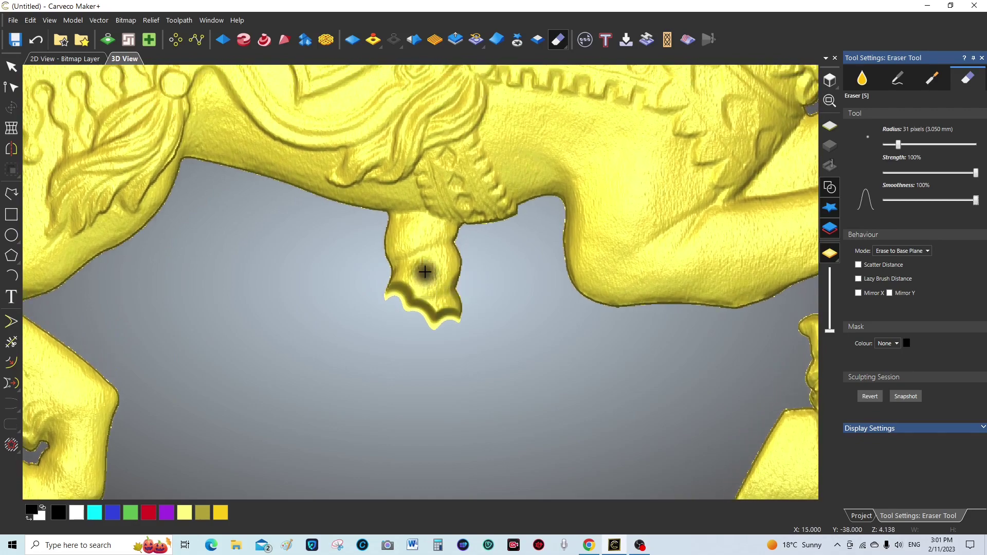
scroll(424, 272, "up", 5)
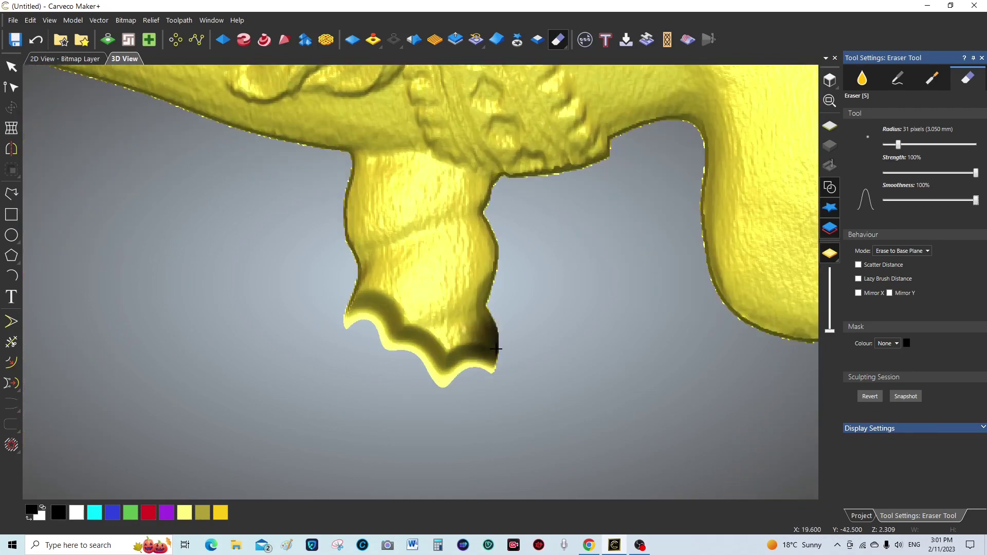
mouse_move(496, 349)
left_mouse_down()
mouse_move(522, 391)
mouse_move(490, 341)
mouse_move(452, 373)
mouse_move(438, 354)
mouse_move(489, 306)
mouse_move(405, 339)
mouse_move(355, 324)
mouse_move(344, 311)
mouse_move(481, 289)
mouse_move(497, 260)
mouse_move(457, 256)
mouse_move(378, 275)
mouse_move(355, 264)
mouse_move(355, 251)
mouse_move(474, 245)
mouse_move(485, 229)
mouse_move(448, 217)
mouse_move(363, 223)
mouse_move(344, 188)
mouse_move(417, 195)
mouse_move(449, 214)
mouse_move(496, 222)
mouse_move(504, 209)
mouse_move(492, 241)
left_mouse_up()
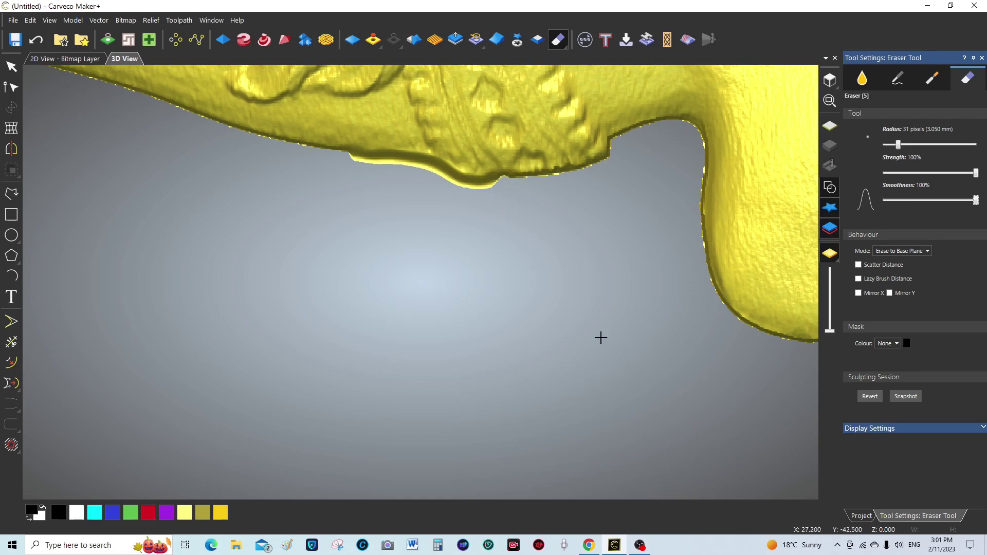
Drop the eraser radius to 10 pixels, strength to 15% and smoothness to 91%
left_click_drag(624, 295, 919, 311)
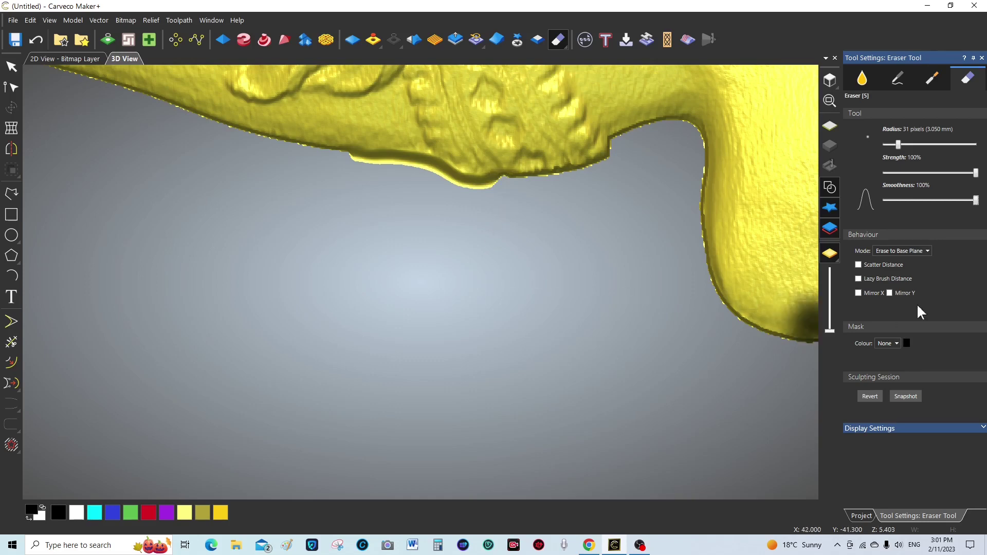
left_click(898, 144)
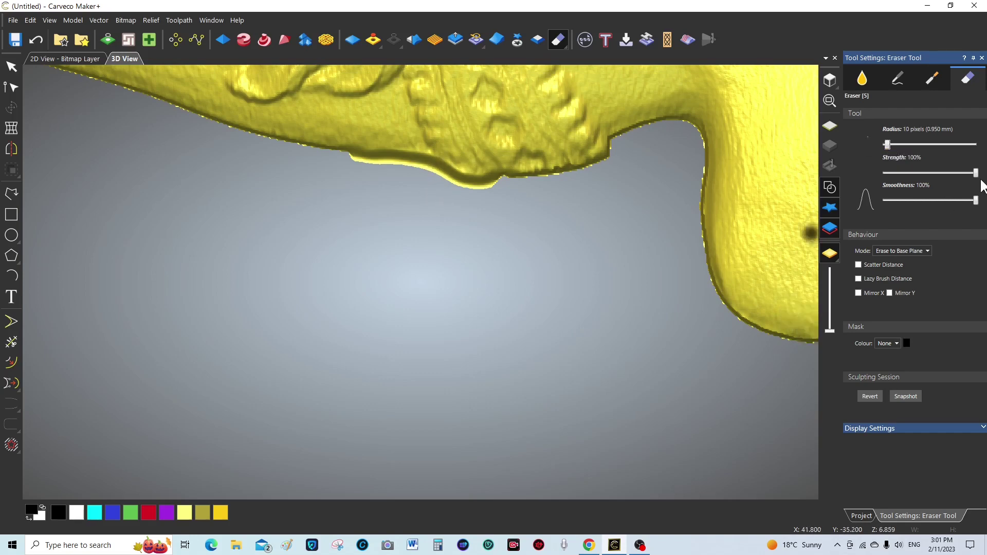
left_click_drag(975, 174, 896, 170)
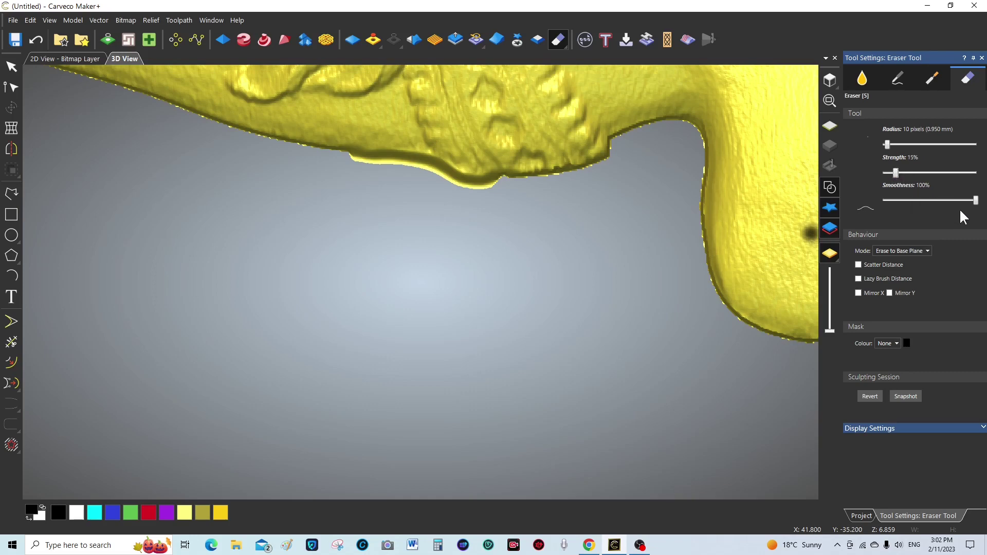
mouse_move(975, 201)
left_mouse_down()
mouse_move(915, 201)
mouse_move(967, 200)
left_mouse_up()
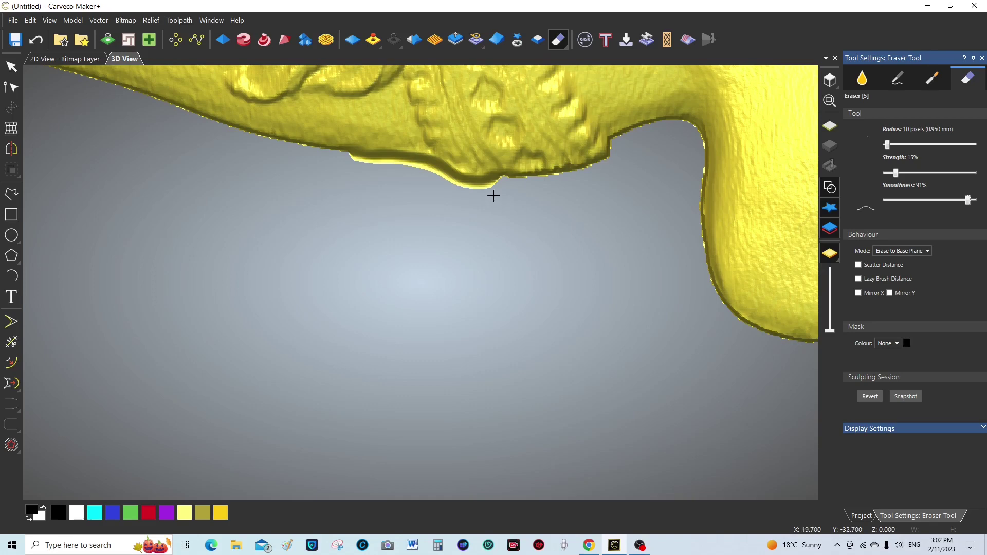
Shrink the eraser radius to 9 pixels and smooth the ragged lower rim of the relief
mouse_move(488, 183)
left_mouse_down()
mouse_move(432, 171)
mouse_move(354, 159)
left_mouse_up()
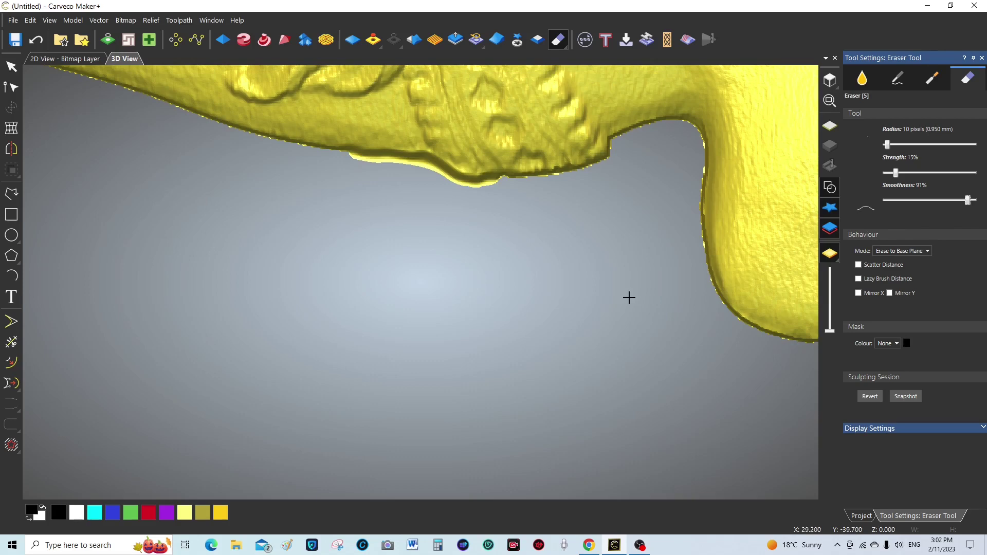
left_click(778, 297)
left_click_drag(886, 144, 859, 143)
scroll(427, 159, "up", 3)
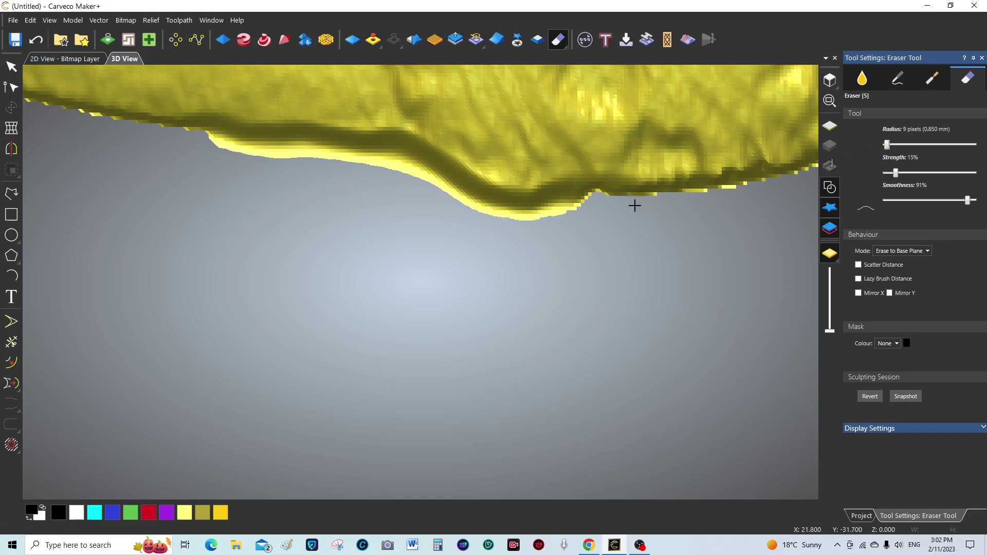
mouse_move(563, 215)
left_mouse_down()
mouse_move(461, 213)
mouse_move(412, 174)
mouse_move(292, 163)
mouse_move(657, 317)
left_mouse_up()
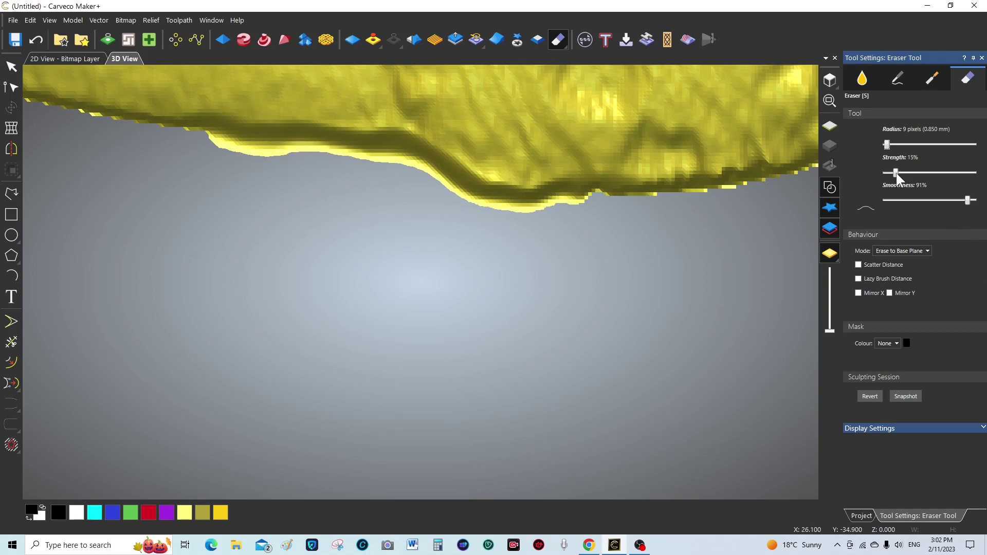
Raise the eraser strength and wear away the remaining rim along the lower edge, left to right
left_click_drag(896, 173, 925, 173)
mouse_move(231, 169)
left_mouse_down()
mouse_move(214, 147)
mouse_move(249, 162)
mouse_move(326, 167)
left_mouse_up()
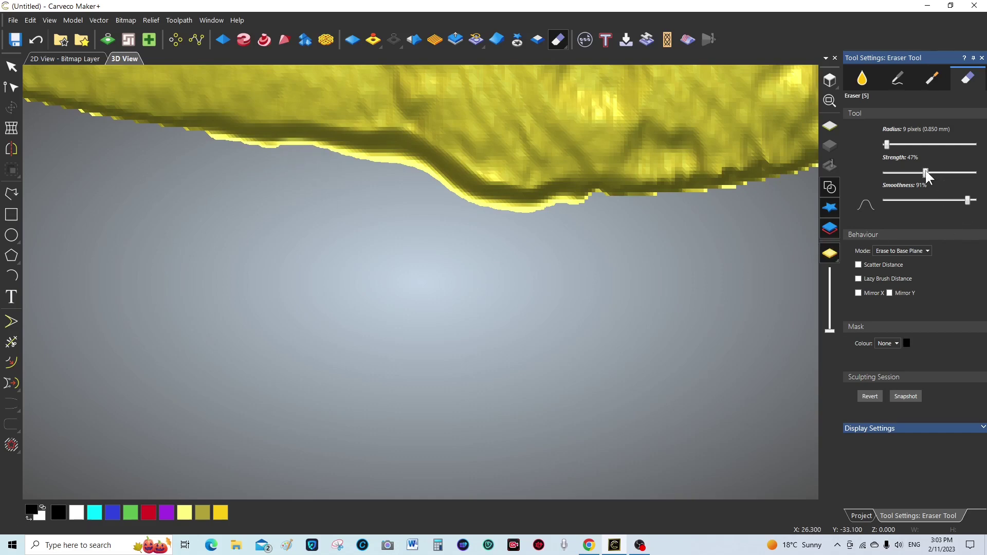
scroll(925, 172, "up", 4)
mouse_move(229, 162)
left_mouse_down()
mouse_move(221, 152)
mouse_move(380, 173)
left_mouse_up()
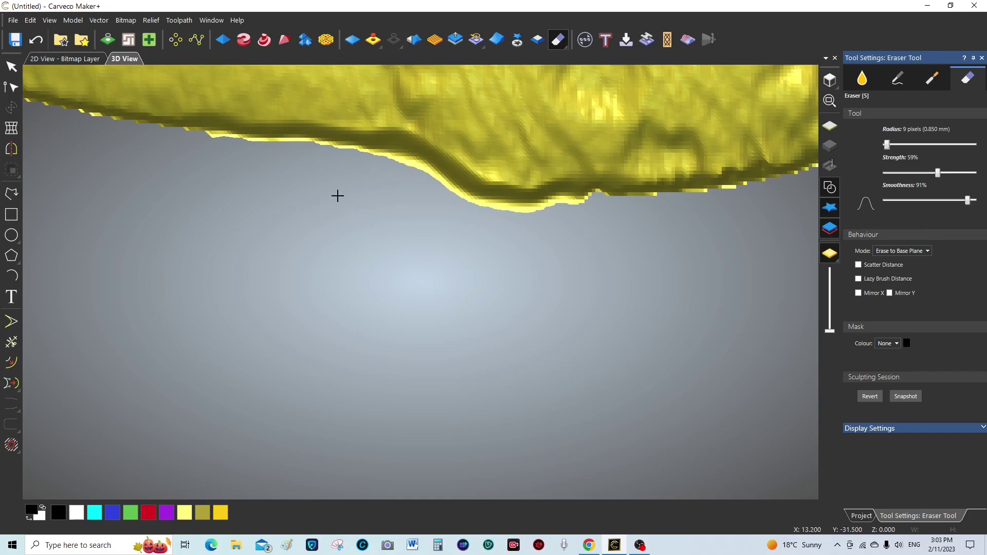
mouse_move(372, 168)
left_mouse_down()
mouse_move(396, 167)
mouse_move(425, 189)
mouse_move(396, 168)
mouse_move(348, 163)
mouse_move(423, 181)
mouse_move(467, 219)
left_mouse_up()
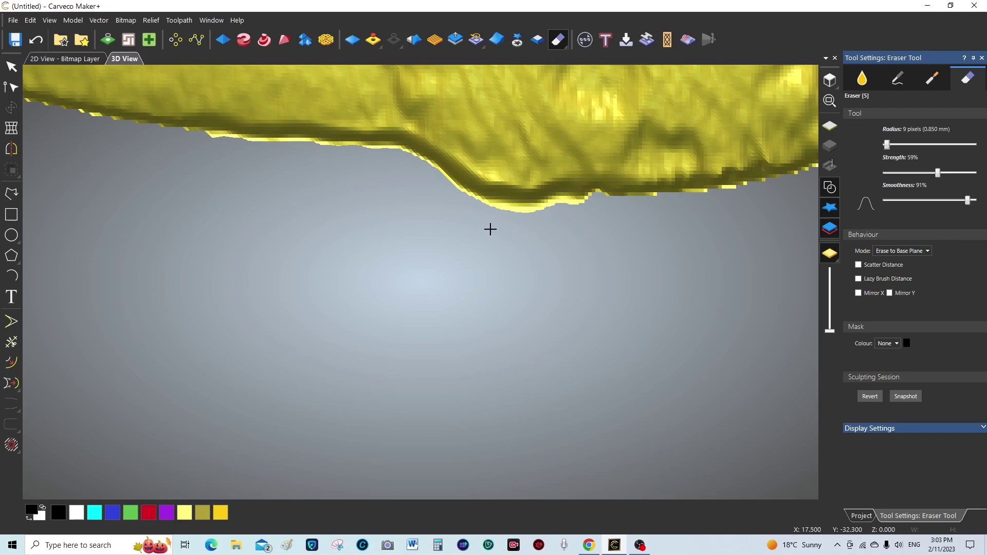
mouse_move(499, 224)
left_mouse_down()
mouse_move(573, 219)
mouse_move(572, 228)
mouse_move(553, 213)
left_mouse_up()
scroll(552, 214, "up", 3)
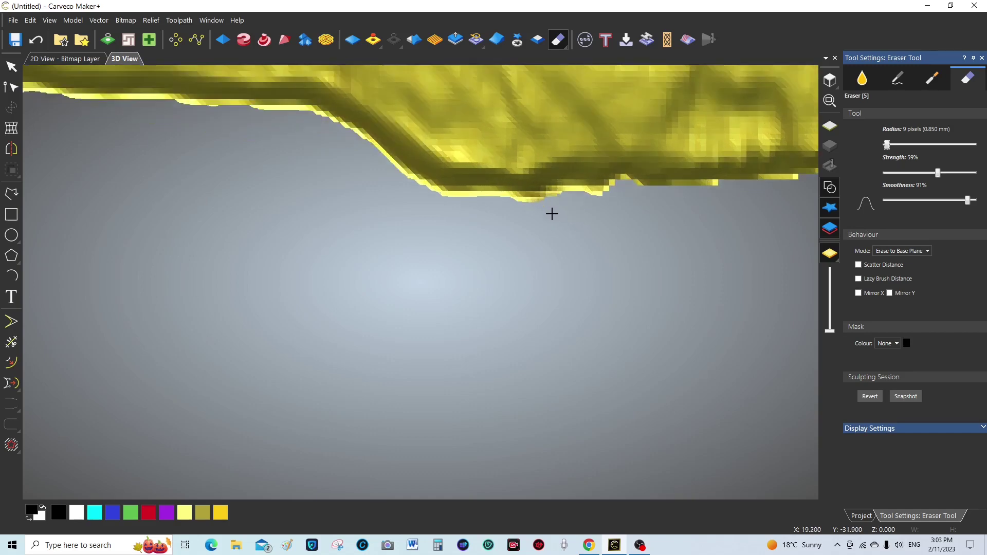
scroll(529, 212, "up", 3)
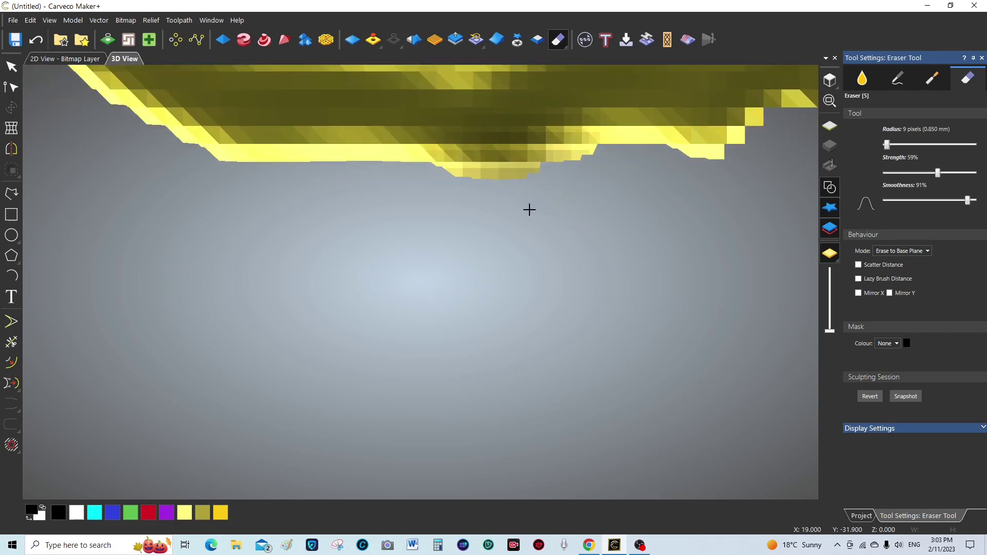
scroll(491, 190, "up", 4)
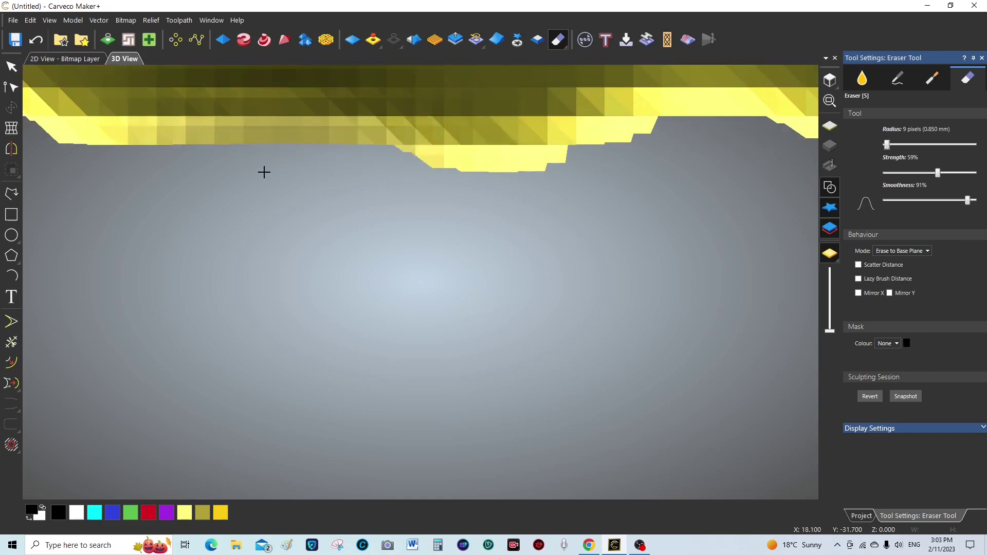
scroll(716, 370, "down", 3)
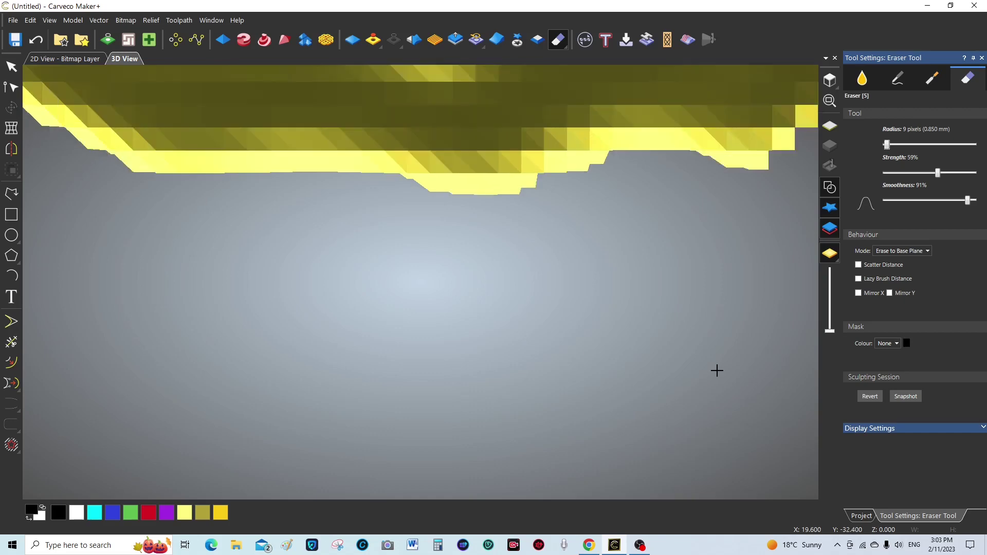
scroll(717, 381, "down", 4)
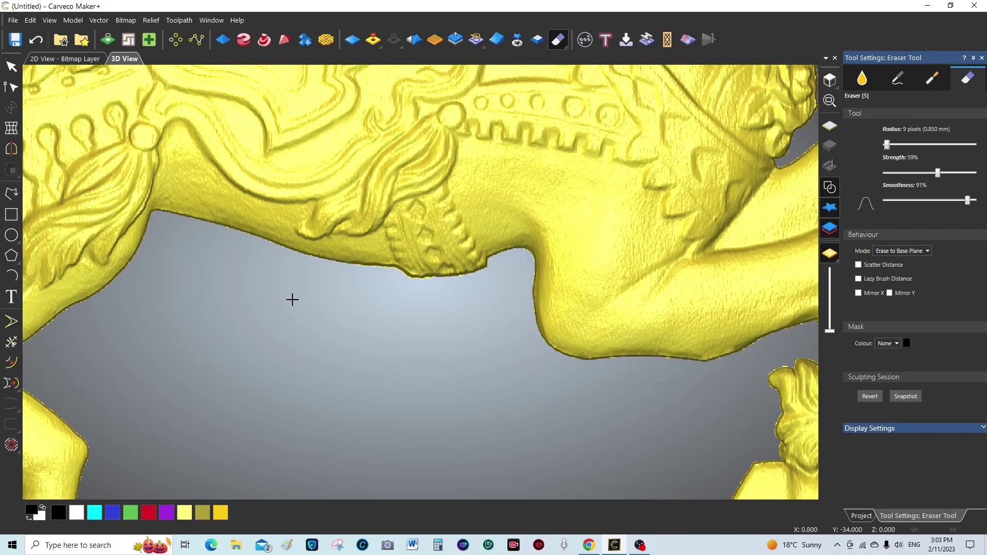
scroll(355, 296, "down", 2)
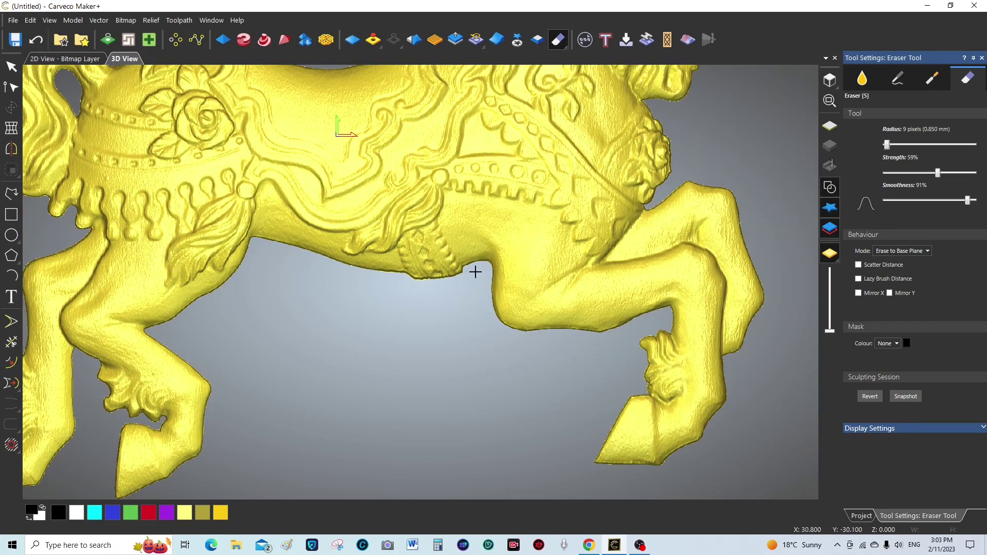
scroll(389, 308, "down", 3)
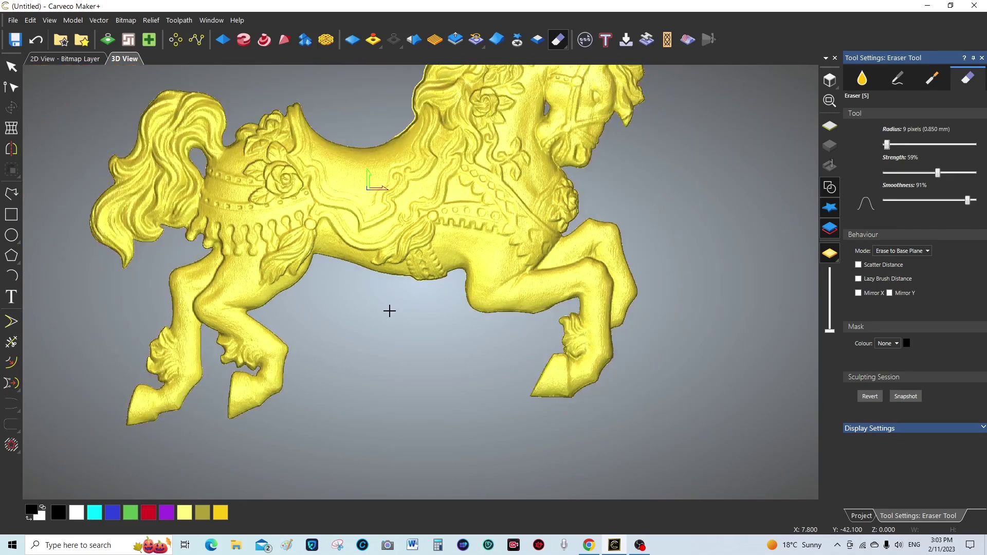
Erase the rough outer edge of the mane beside the saddle, working down to its lower end
scroll(409, 187, "up", 6)
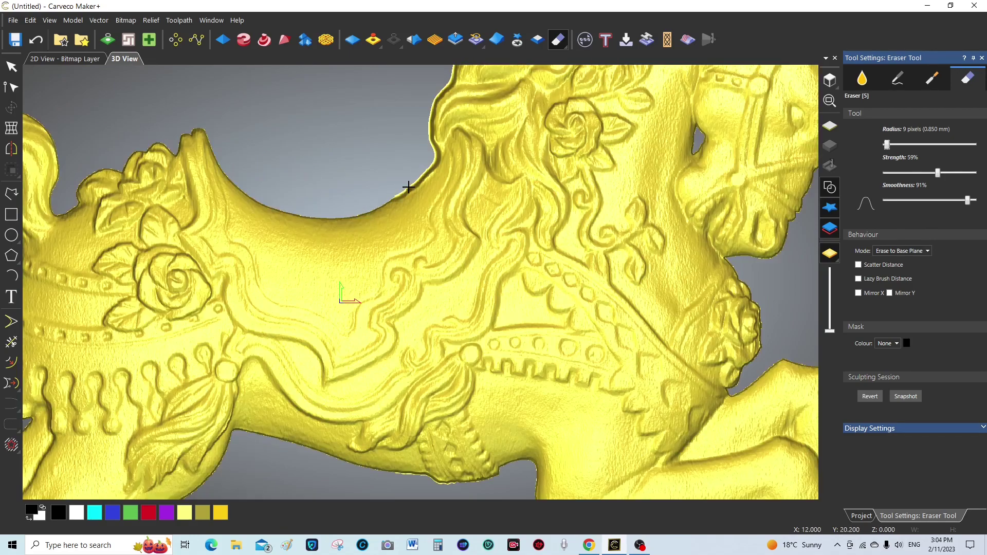
scroll(409, 187, "up", 2)
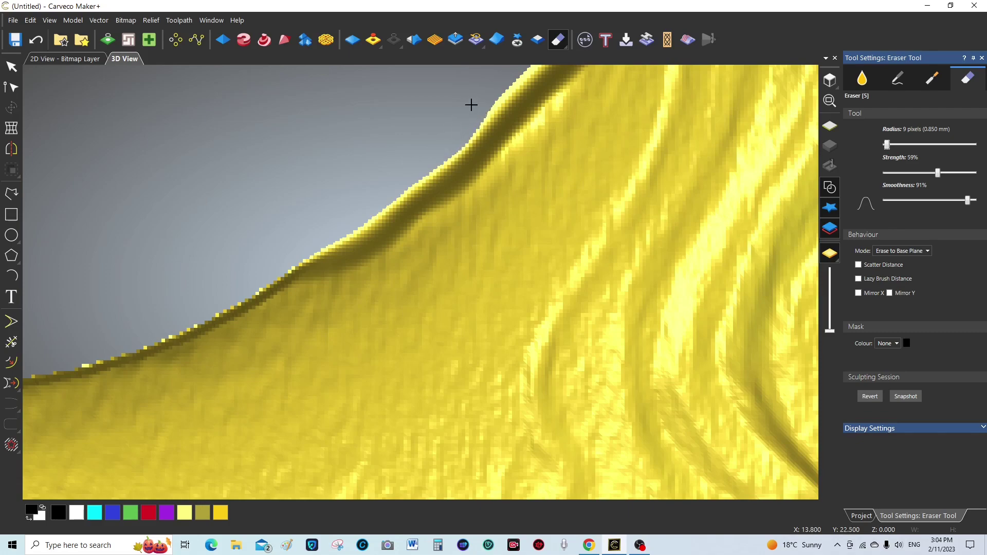
scroll(343, 144, "down", 3)
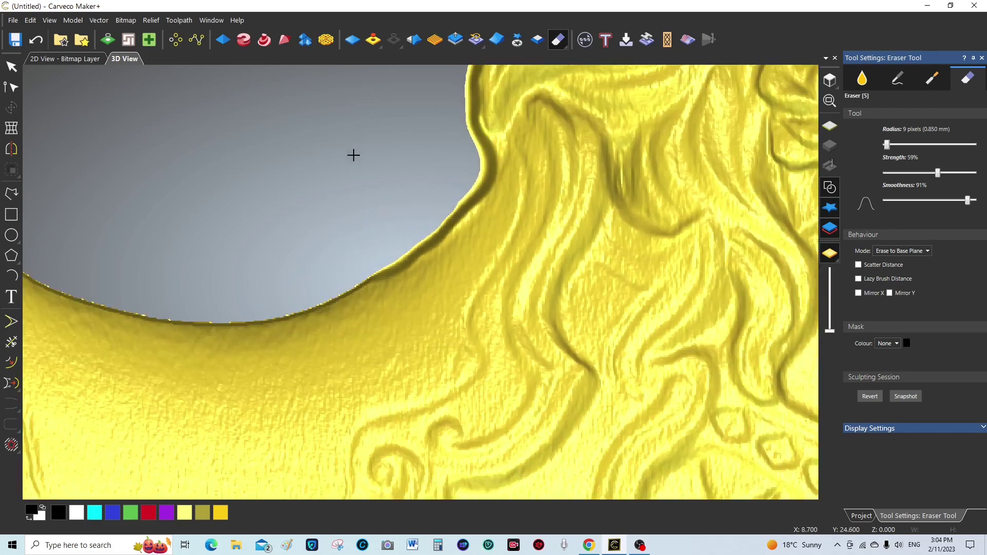
scroll(391, 144, "down", 4)
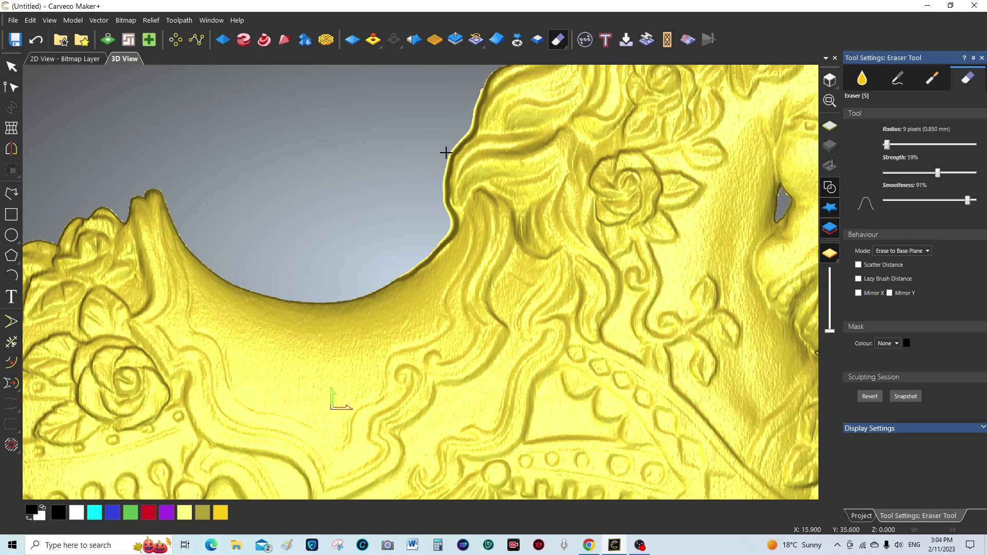
scroll(473, 93, "up", 5)
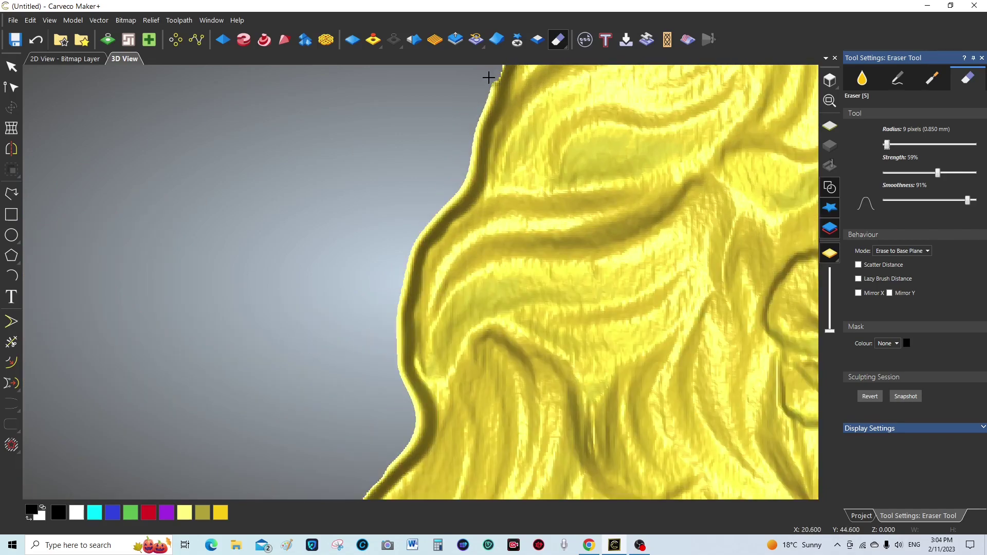
mouse_move(486, 83)
left_mouse_down()
mouse_move(464, 171)
mouse_move(414, 232)
left_mouse_up()
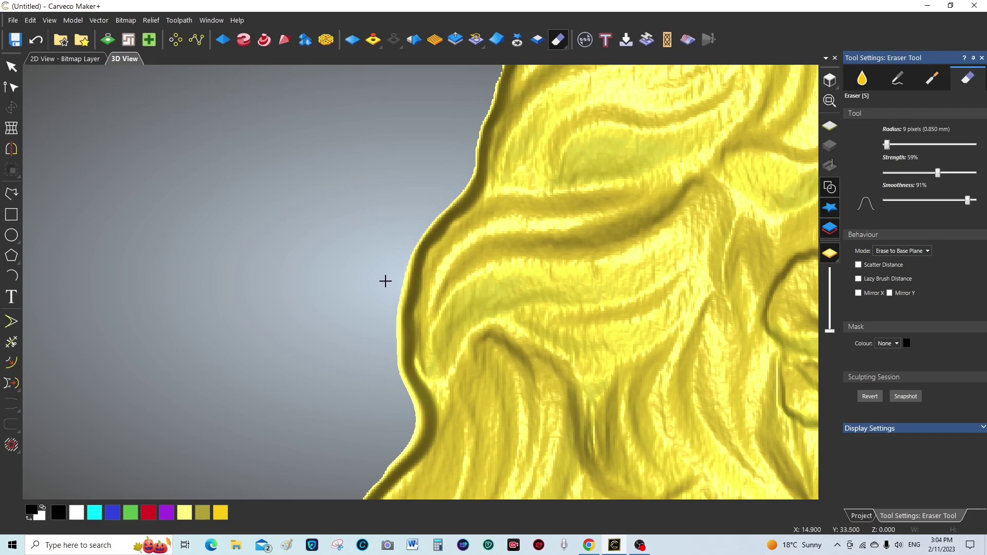
scroll(366, 364, "down", 4)
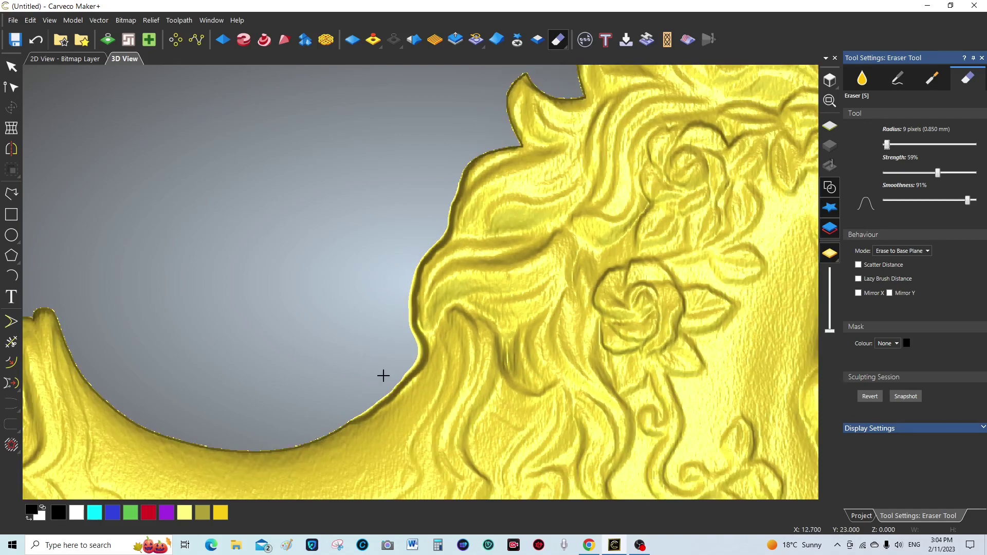
scroll(411, 354, "up", 2)
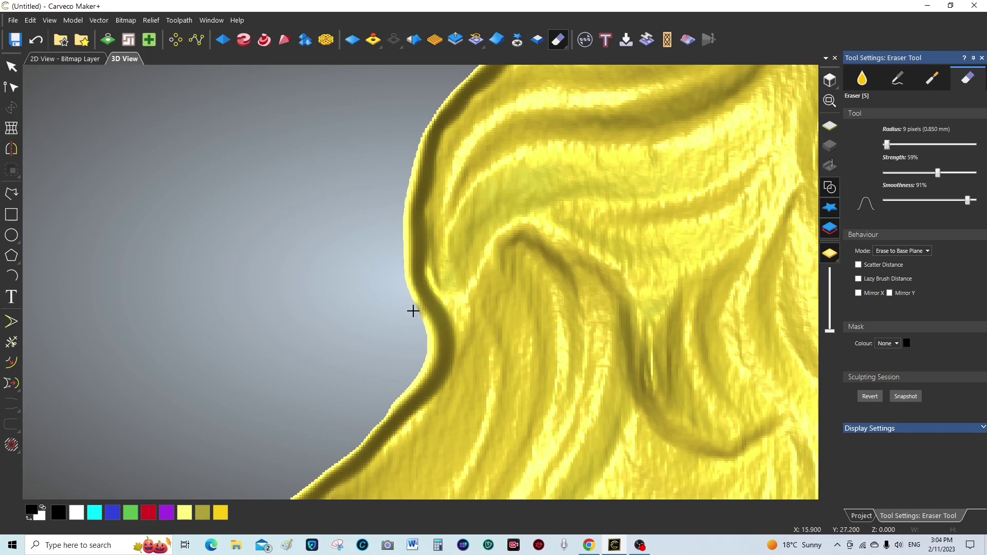
left_click_drag(415, 323, 414, 360)
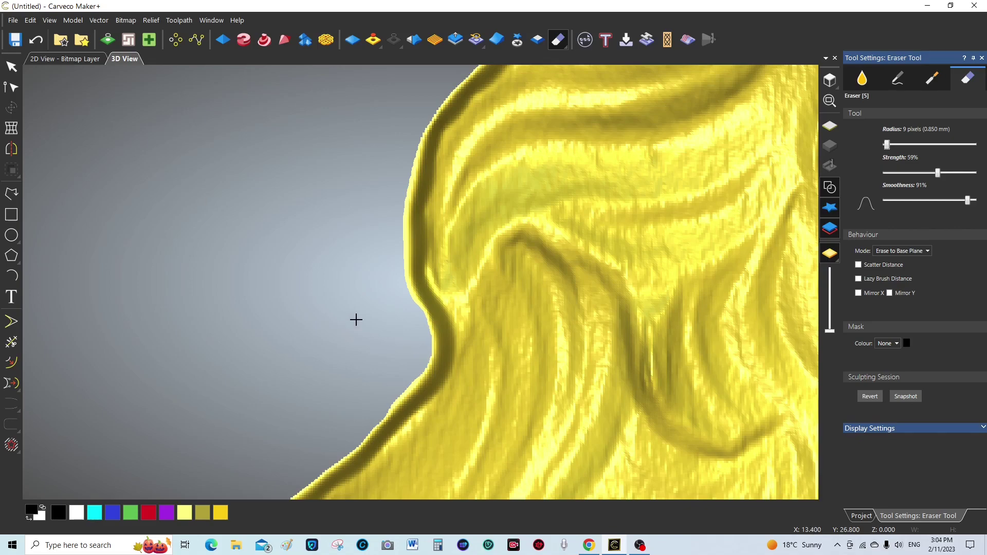
scroll(356, 320, "down", 5)
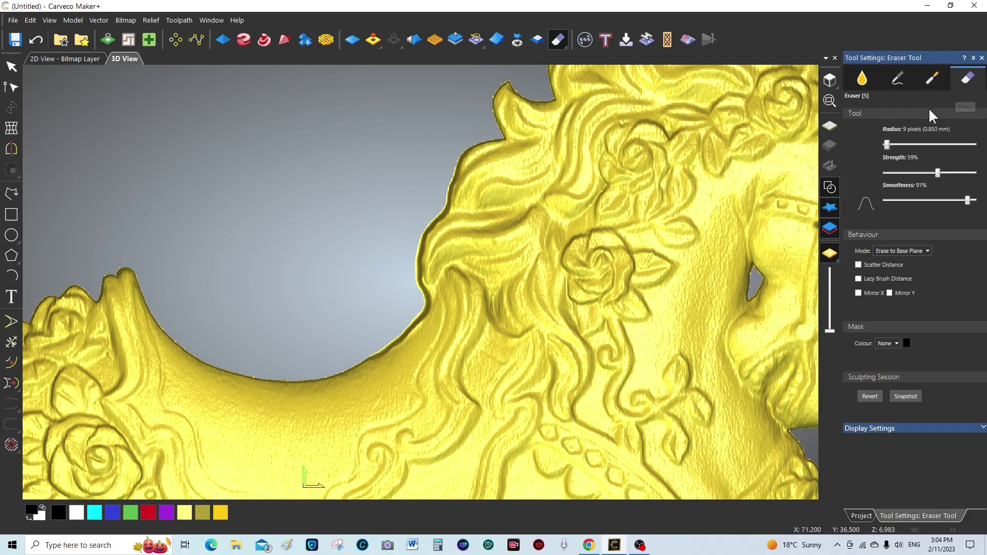
Switch to smoothing at 12% strength and soften the saddle edge where it meets the mane
left_click(863, 80)
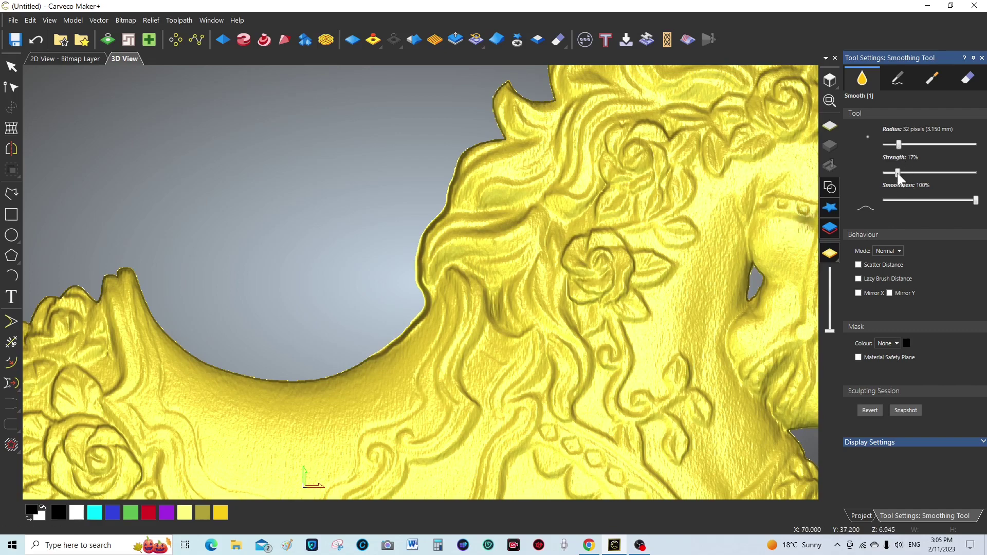
left_click_drag(896, 173, 892, 173)
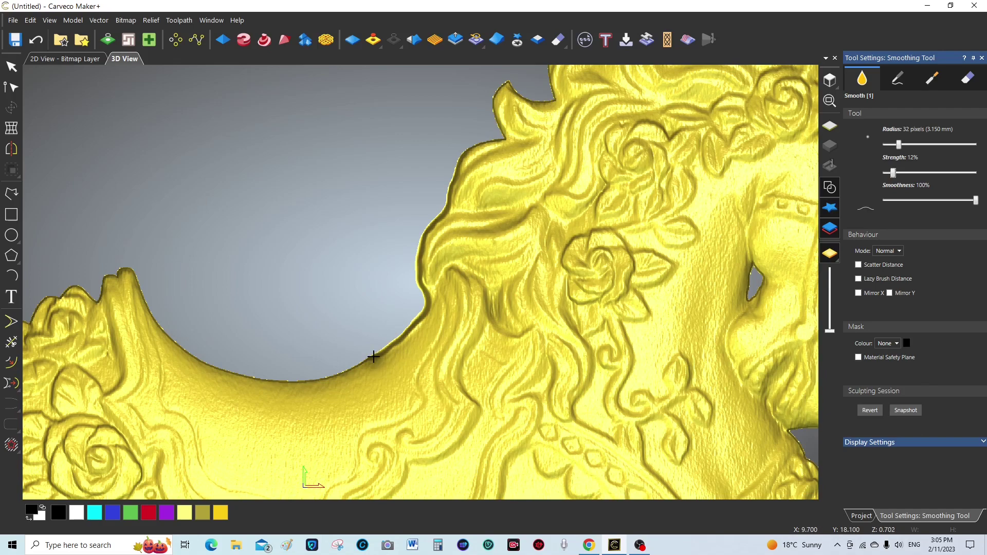
mouse_move(373, 356)
left_mouse_down()
mouse_move(408, 337)
mouse_move(430, 294)
mouse_move(408, 331)
mouse_move(375, 348)
mouse_move(330, 396)
mouse_move(422, 390)
left_mouse_up()
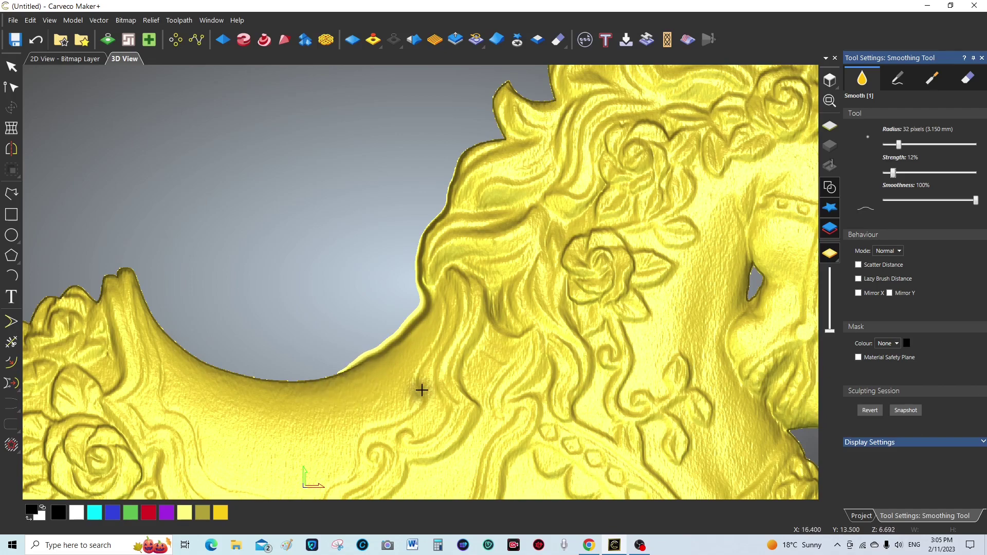
scroll(421, 390, "down", 6)
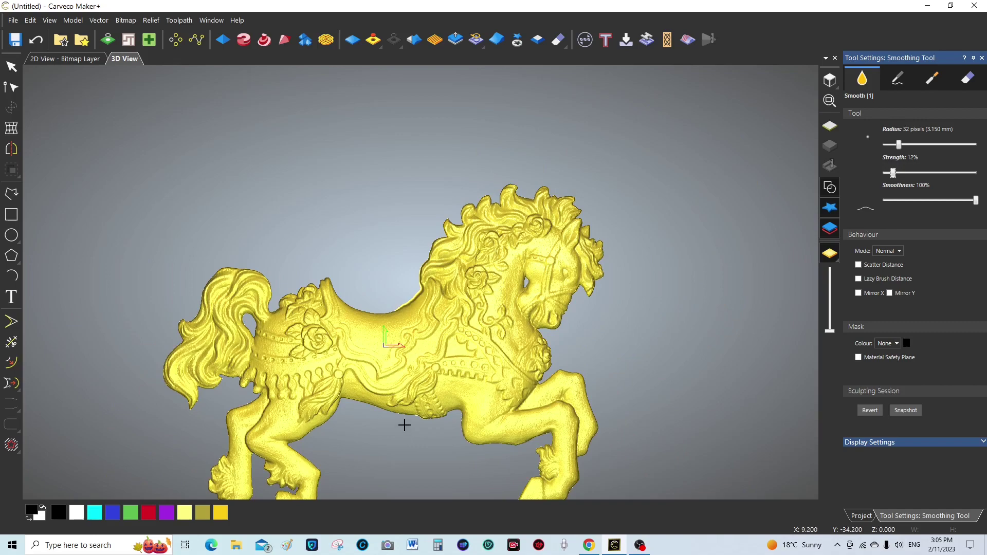
scroll(408, 306, "up", 4)
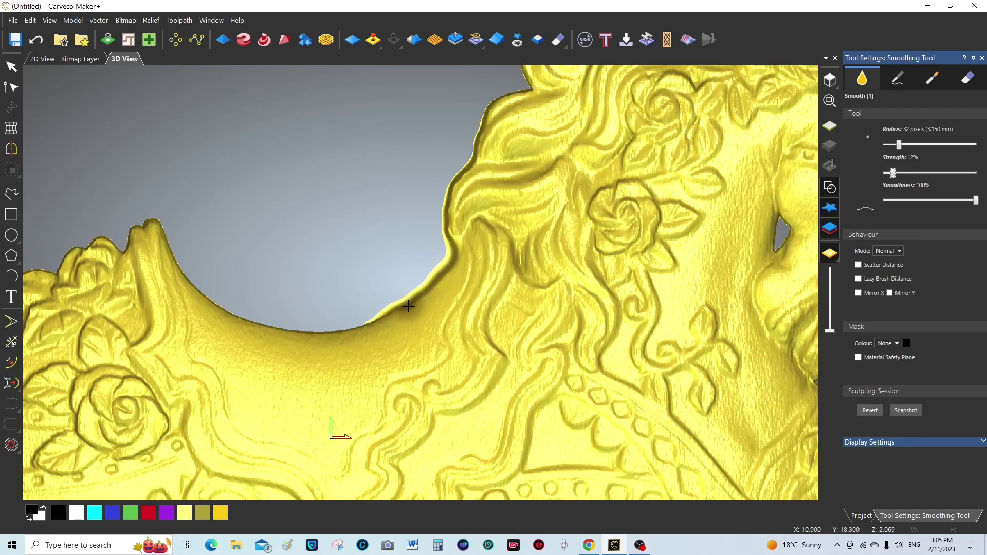
mouse_move(392, 307)
left_mouse_down()
mouse_move(383, 316)
mouse_move(403, 293)
mouse_move(368, 295)
left_mouse_up()
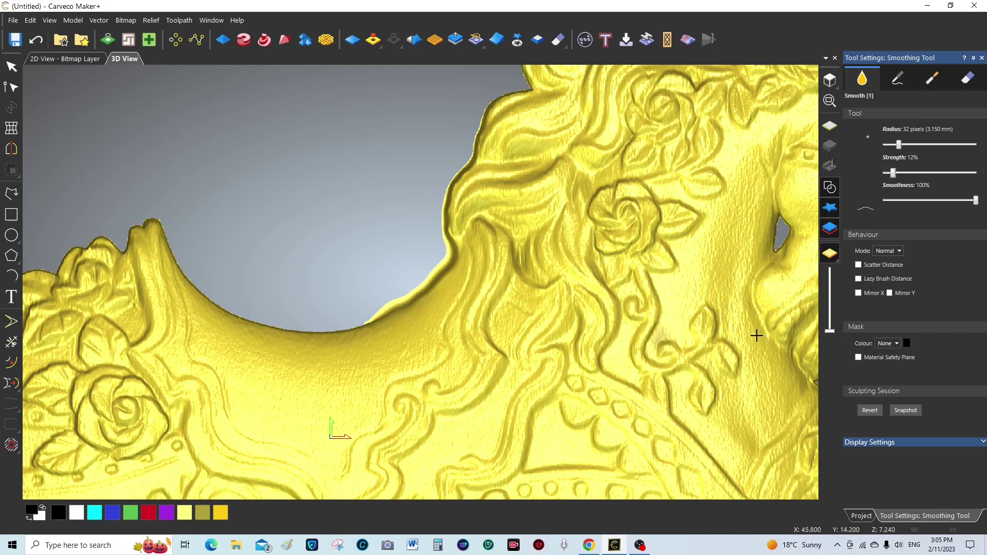
Return to Erase to Base Plane and wear away the stepped remnants along the back's outline near the mane
left_click(967, 78)
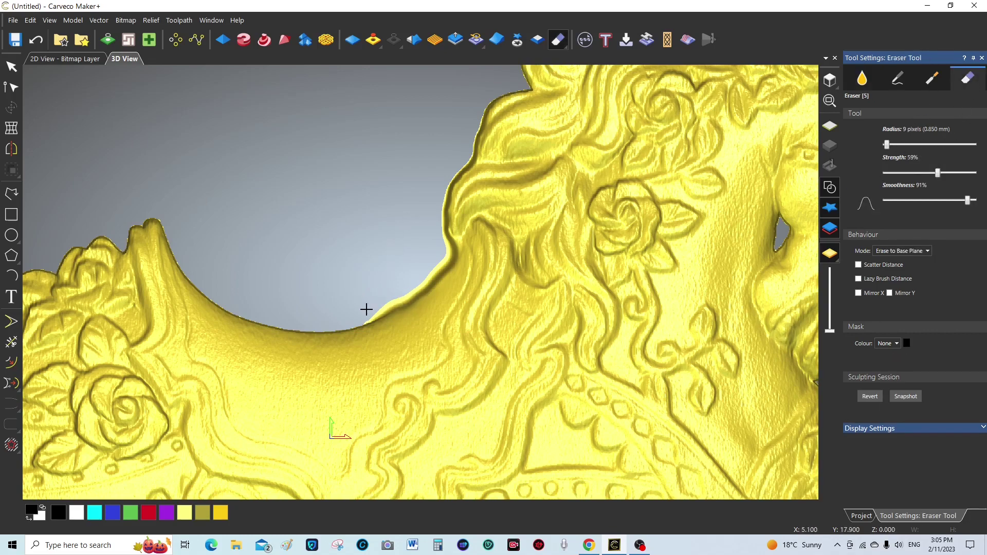
scroll(382, 308, "up", 6)
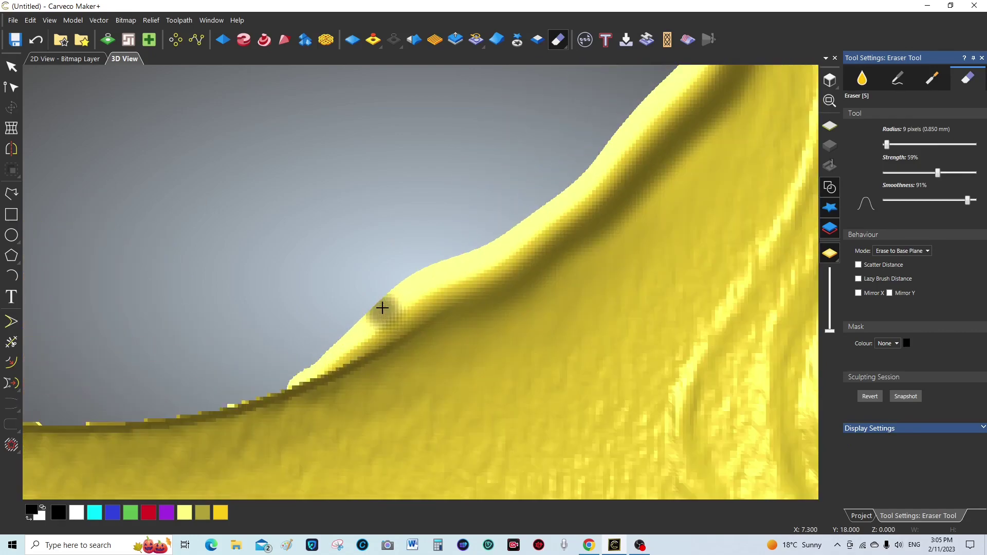
scroll(383, 307, "down", 3)
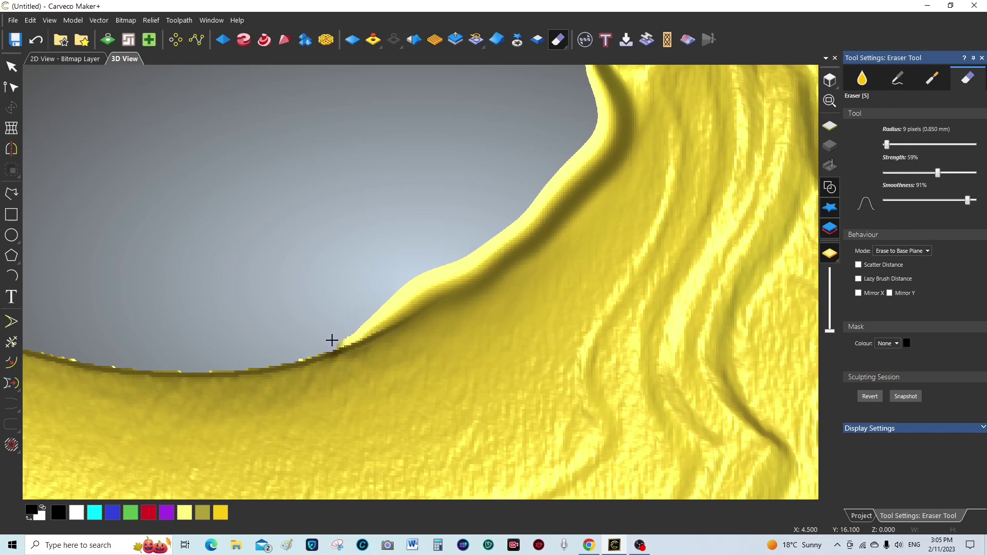
left_click_drag(331, 340, 465, 262)
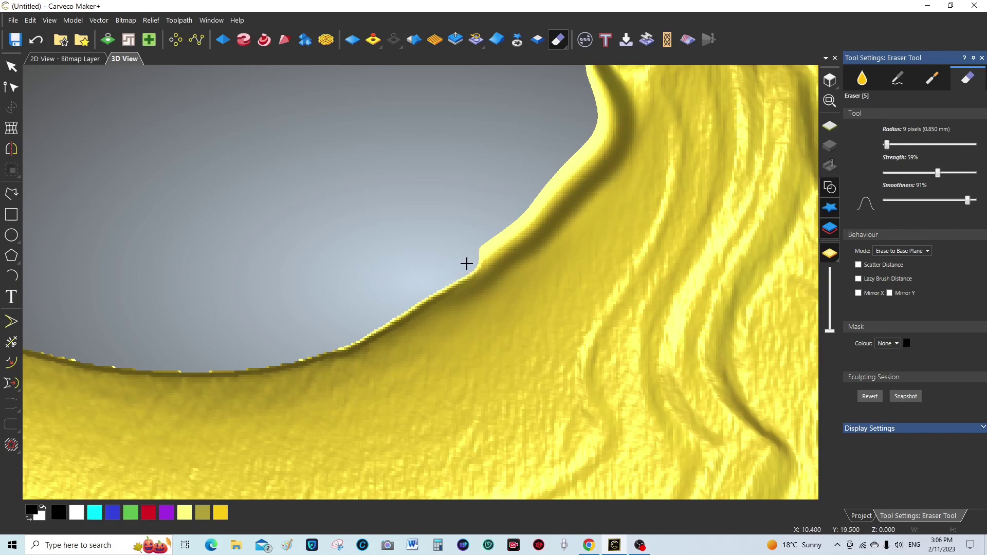
mouse_move(466, 264)
left_mouse_down()
mouse_move(533, 208)
mouse_move(526, 171)
left_mouse_up()
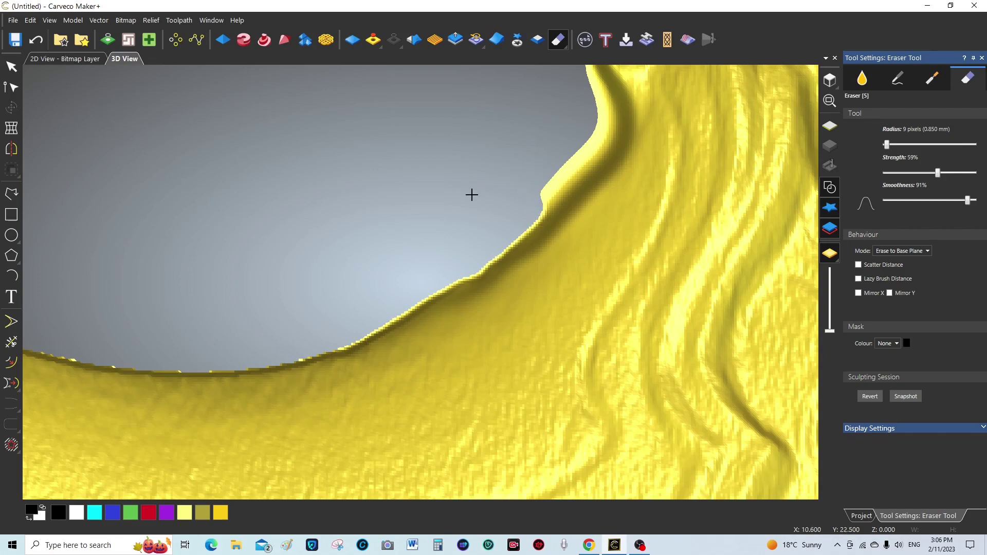
scroll(471, 195, "down", 2)
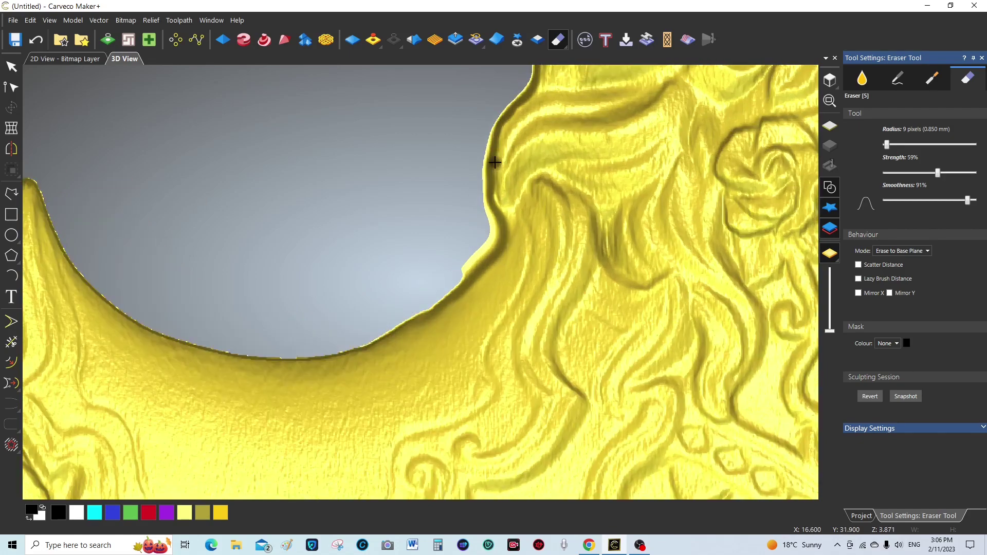
scroll(495, 162, "up", 2)
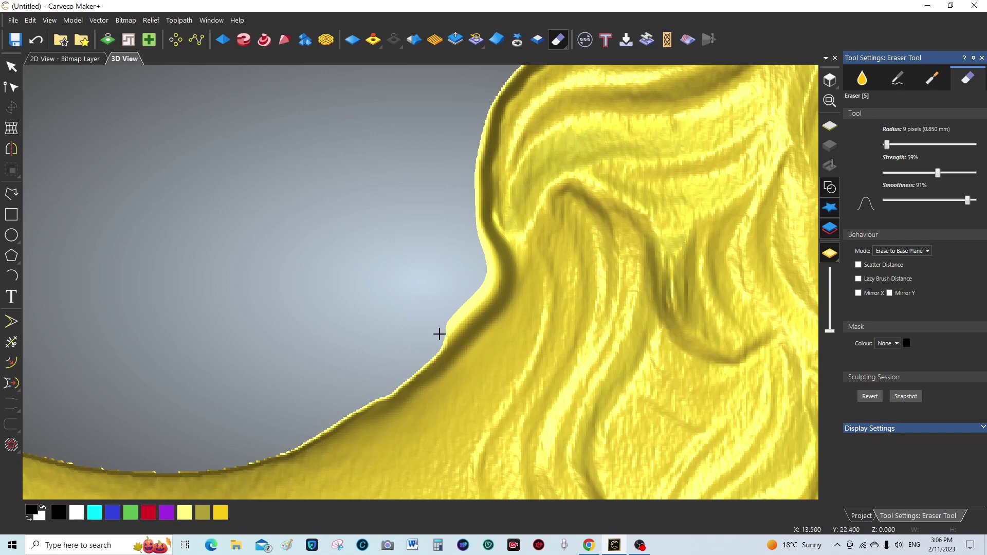
mouse_move(439, 335)
left_mouse_down()
mouse_move(487, 271)
mouse_move(469, 166)
left_mouse_up()
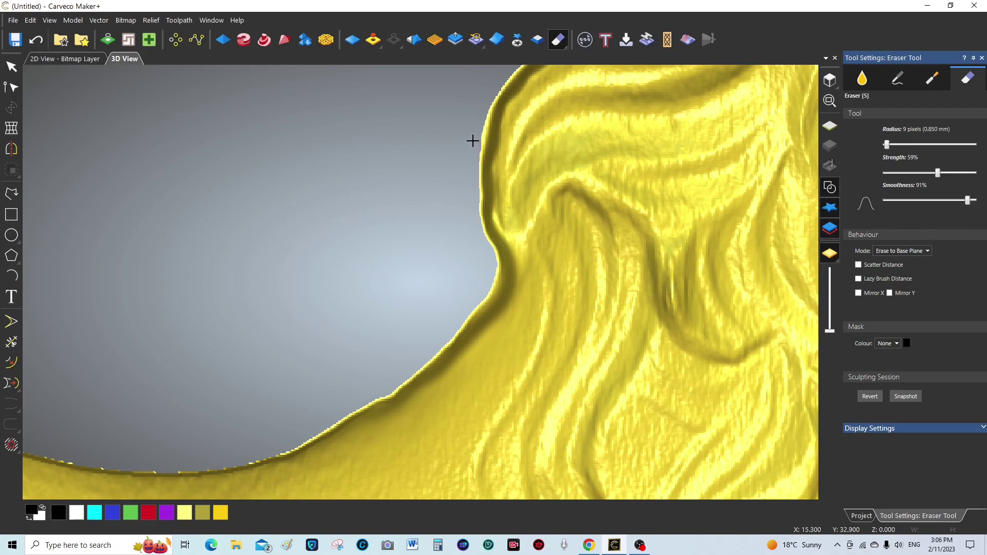
scroll(353, 242, "down", 10)
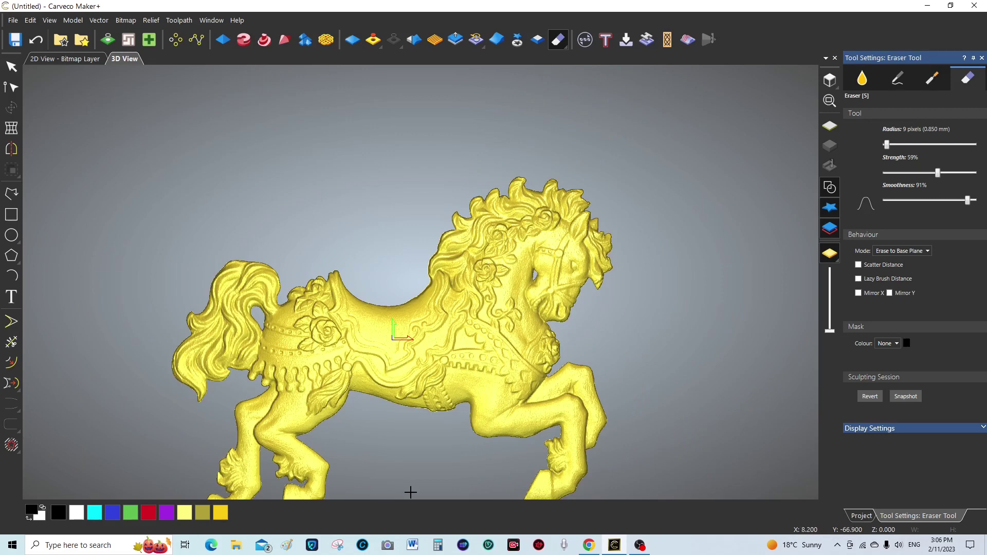
scroll(413, 492, "down", 2)
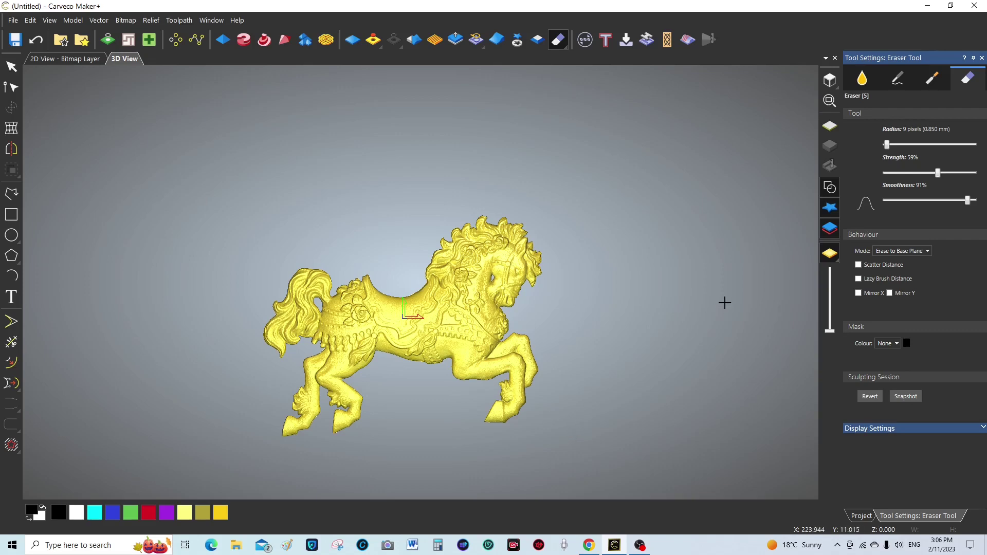
Close the Eraser settings and bring up the Relief item's actions in the Project tree
left_click(982, 58)
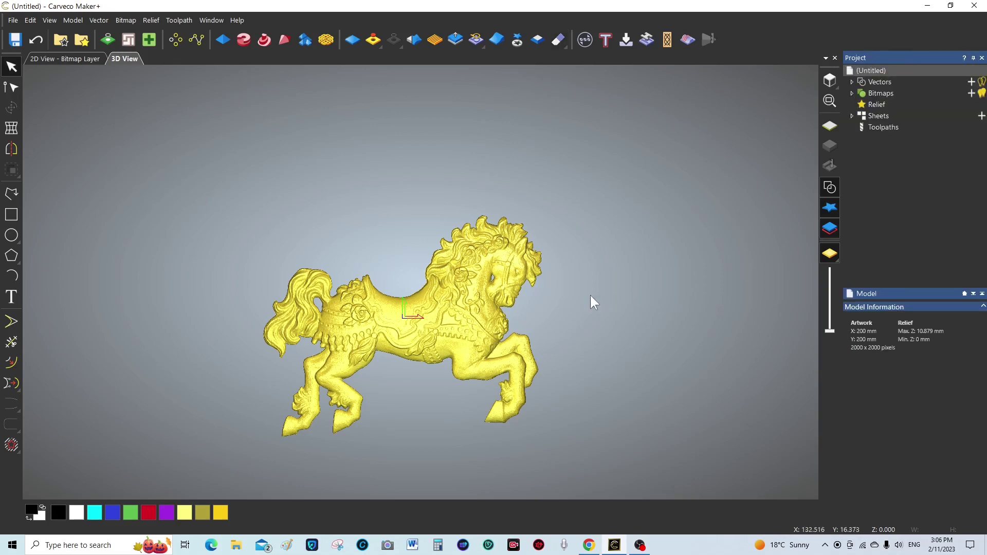
right_click(881, 102)
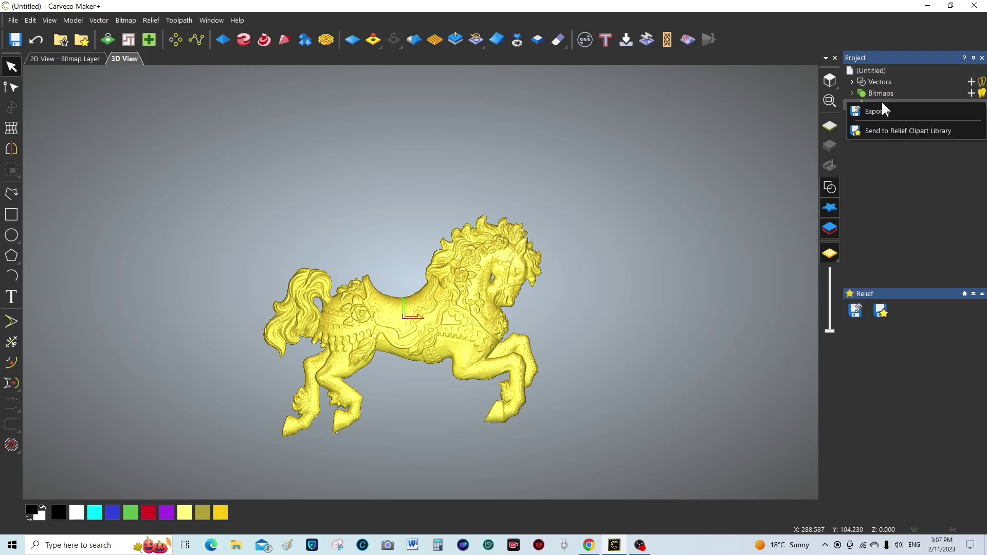
left_click(882, 101)
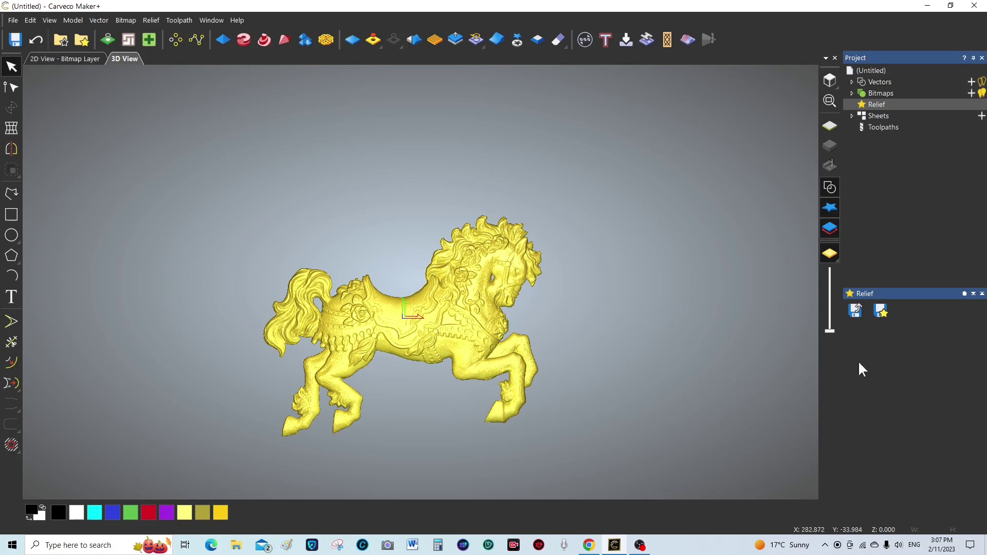
Save the relief as Horse3 in the Documents\Carveco\Reliefs\Animals folder
left_click(856, 311)
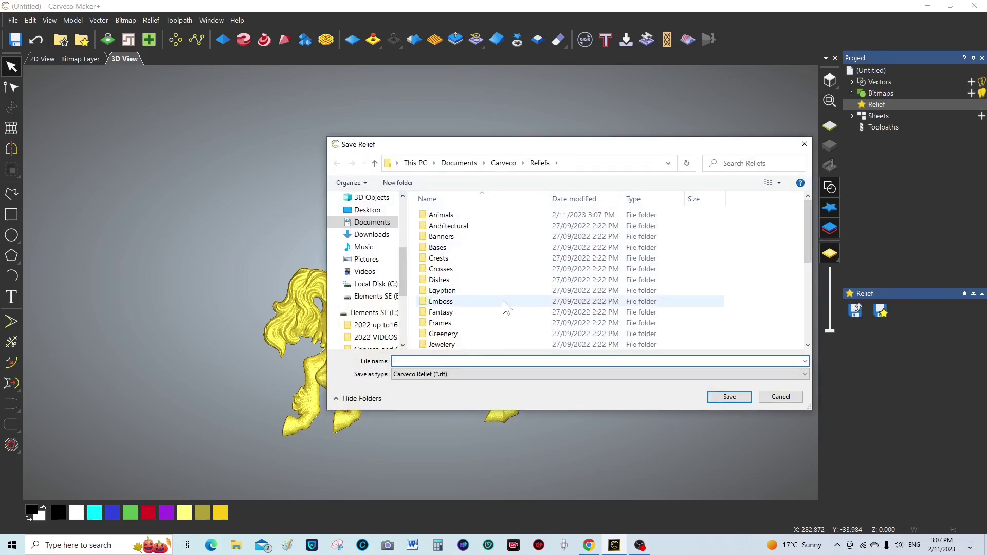
left_click(479, 213)
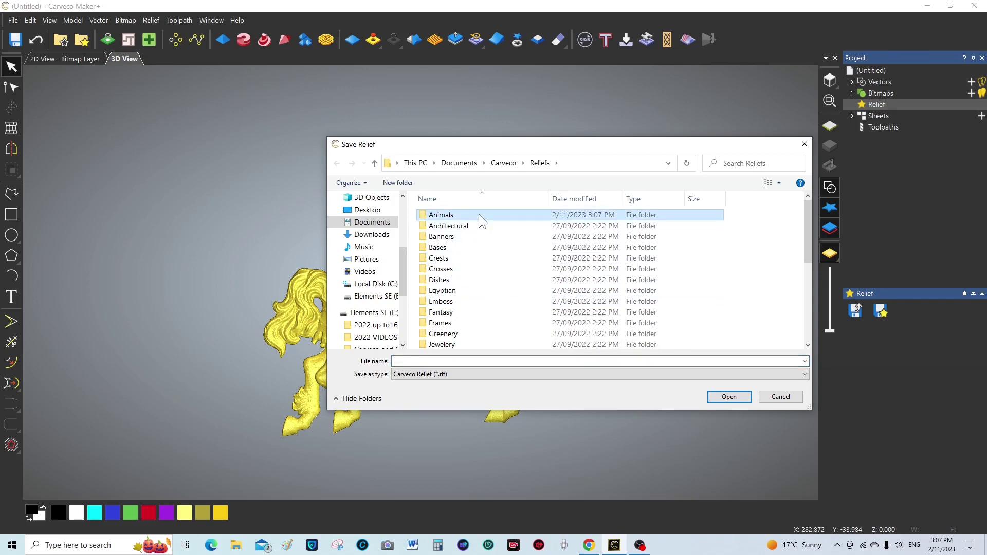
double_click(479, 214)
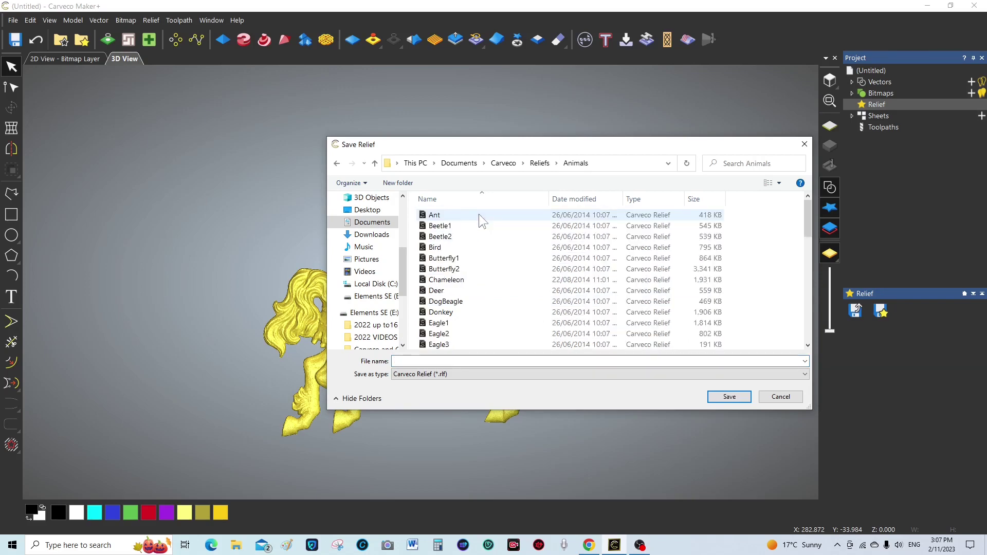
left_click(395, 362)
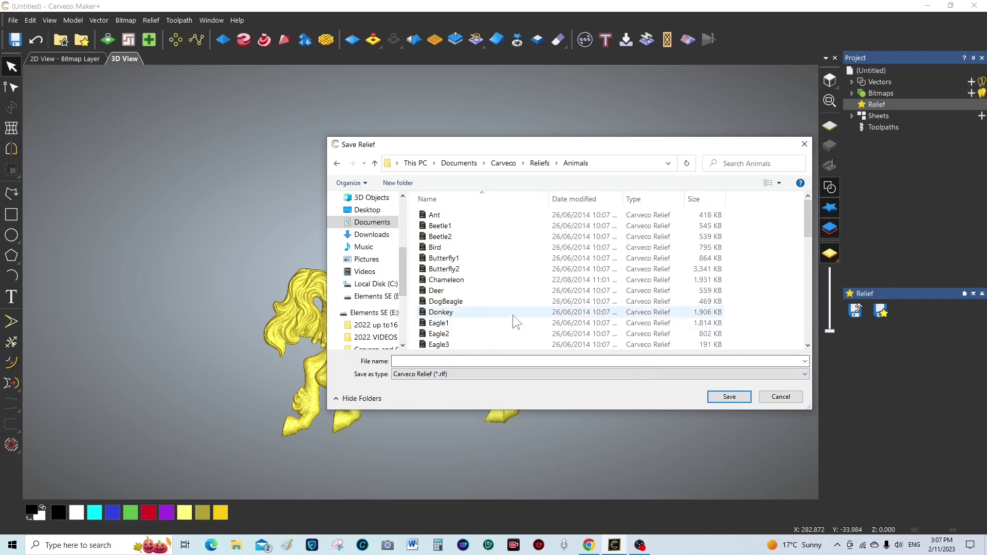
scroll(514, 290, "down", 1)
scroll(514, 288, "down", 4)
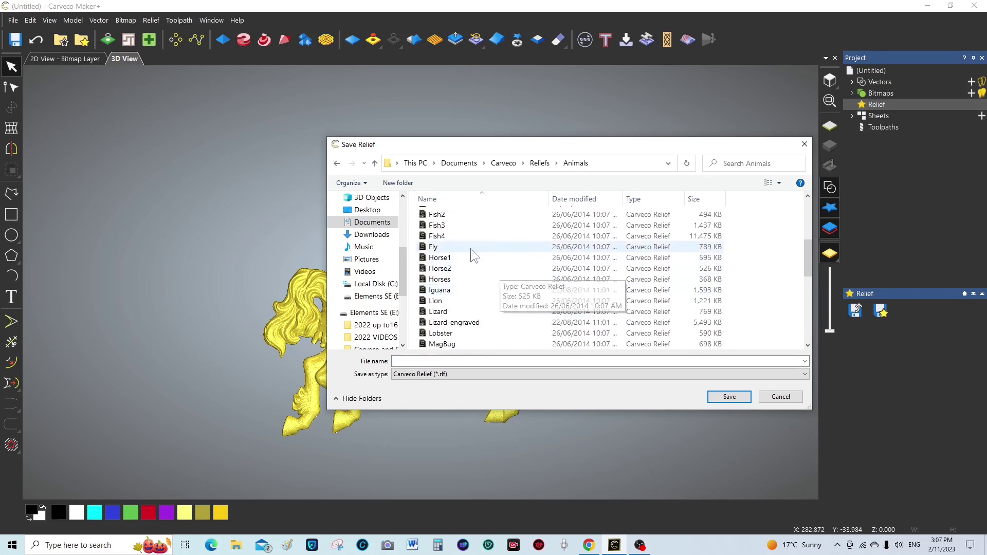
left_click(396, 362)
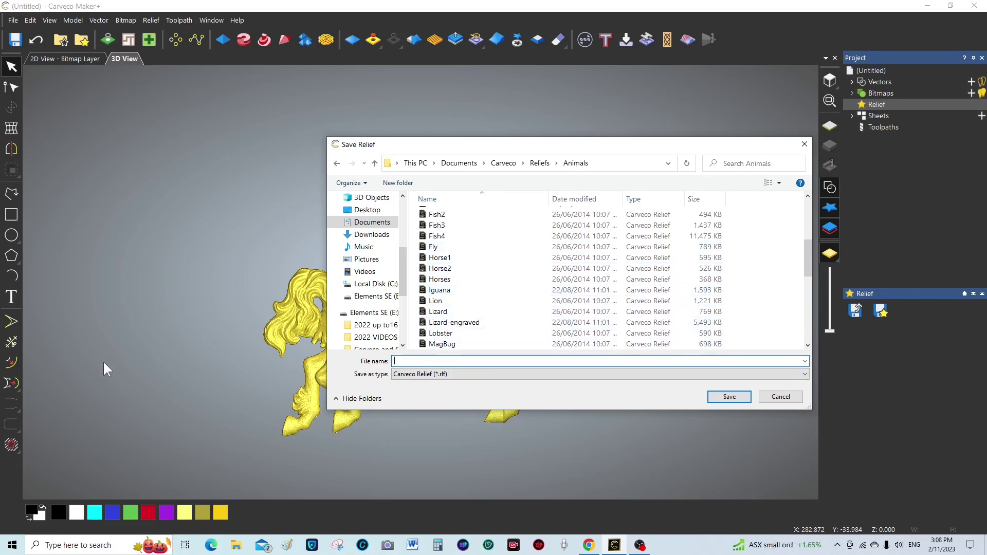
type("H")
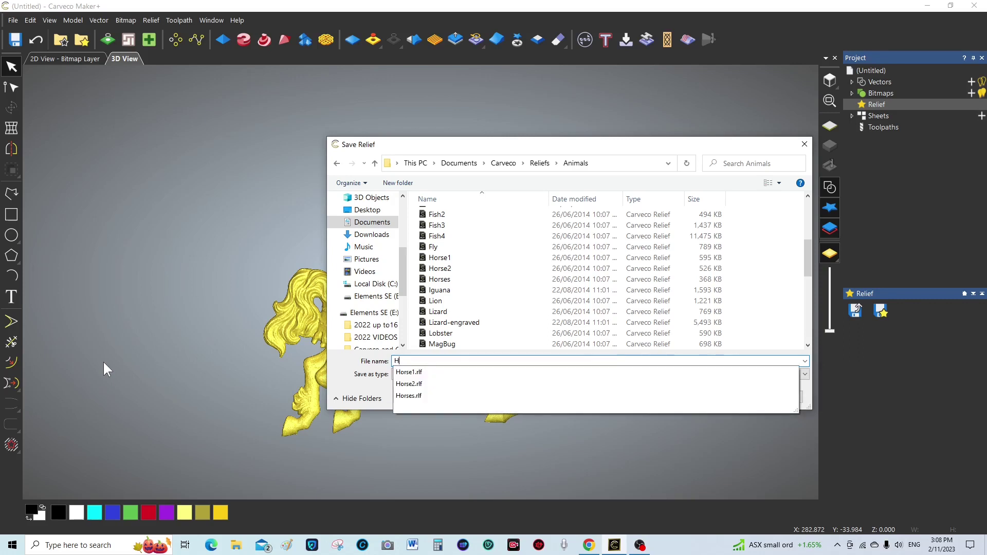
type("or")
type("se3")
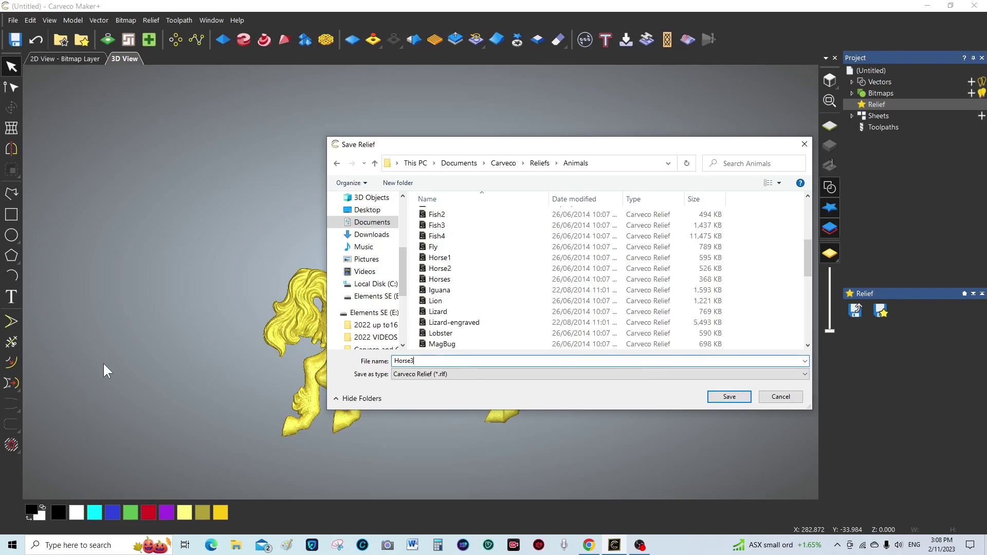
left_click(730, 396)
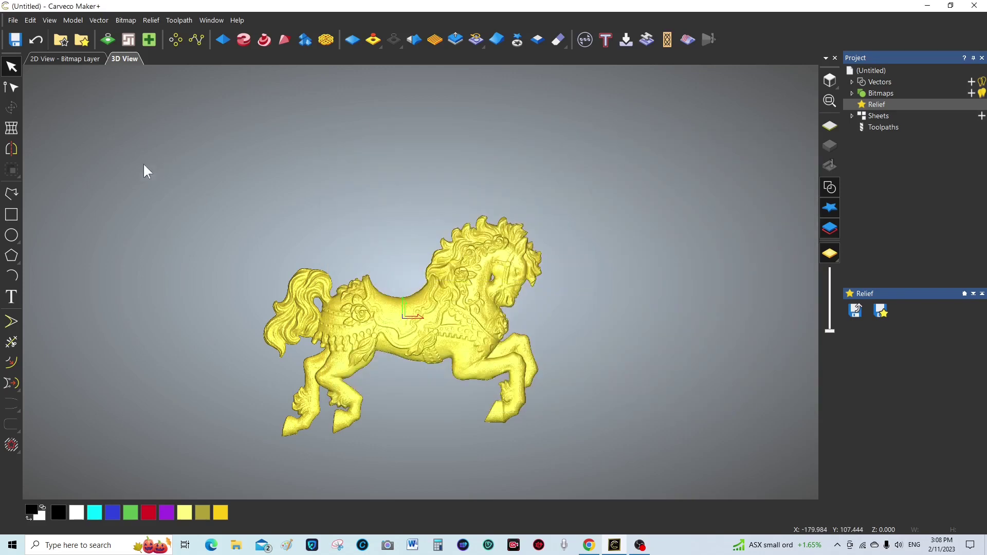
left_click(84, 45)
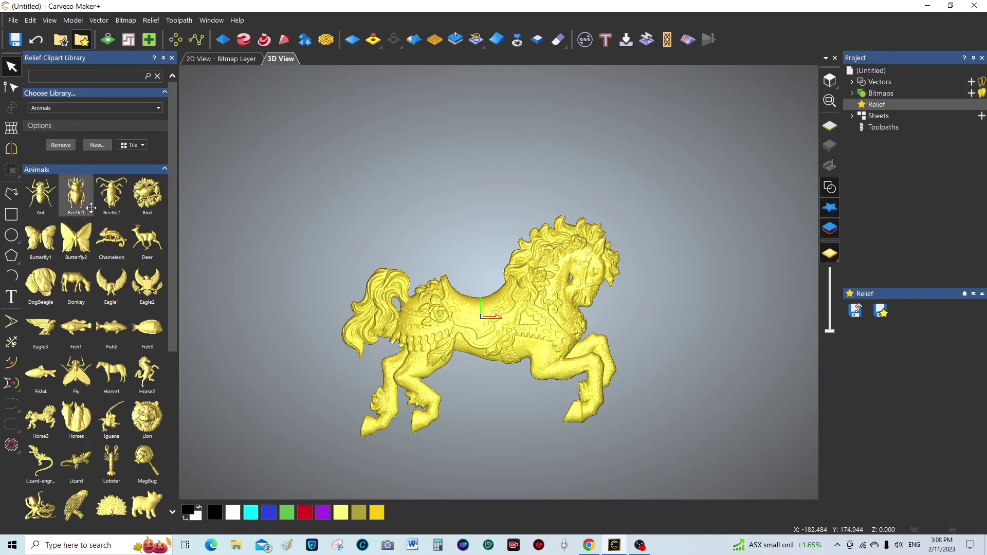
left_click_drag(173, 190, 172, 285)
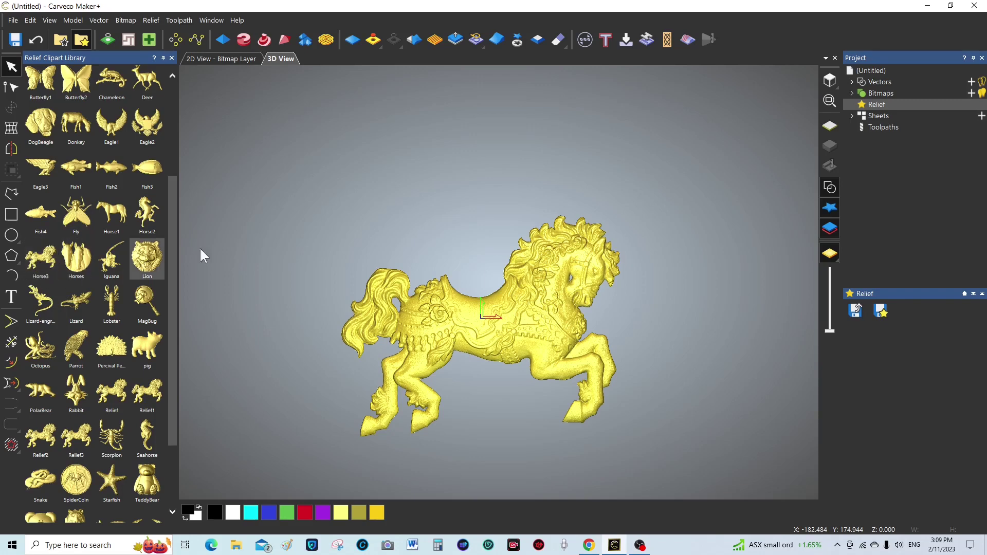
left_click(172, 57)
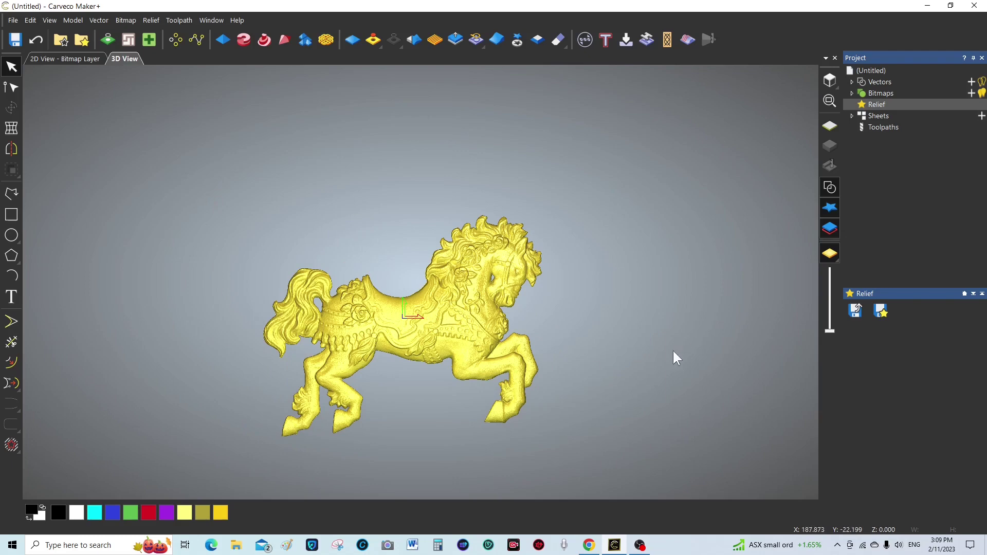
scroll(403, 369, "up", 2)
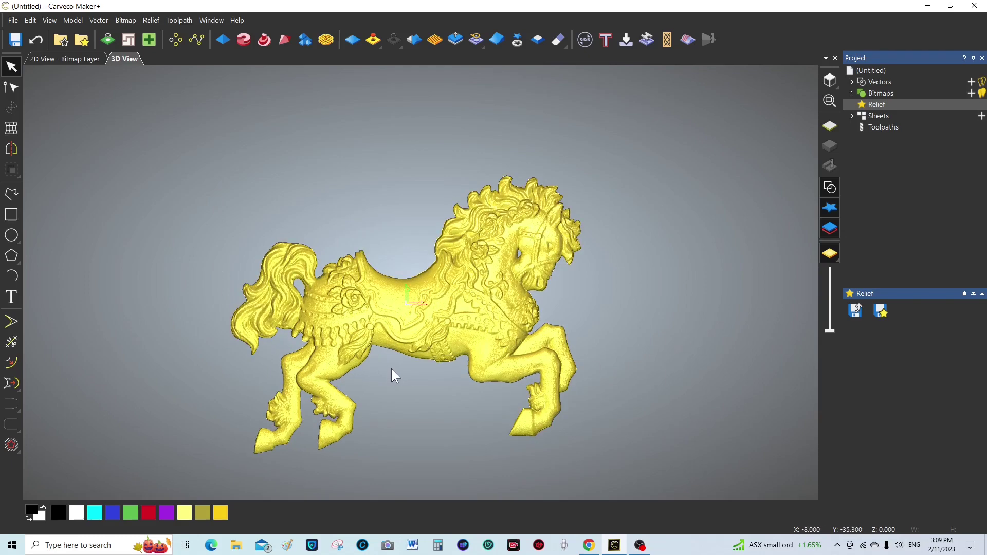
scroll(391, 369, "up", 2)
scroll(390, 438, "up", 2)
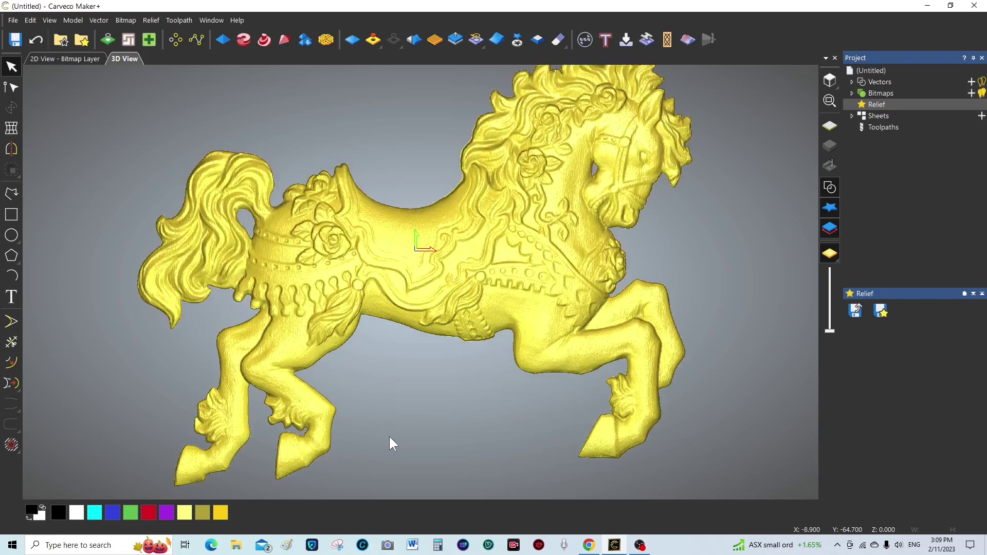
scroll(389, 444, "down", 2)
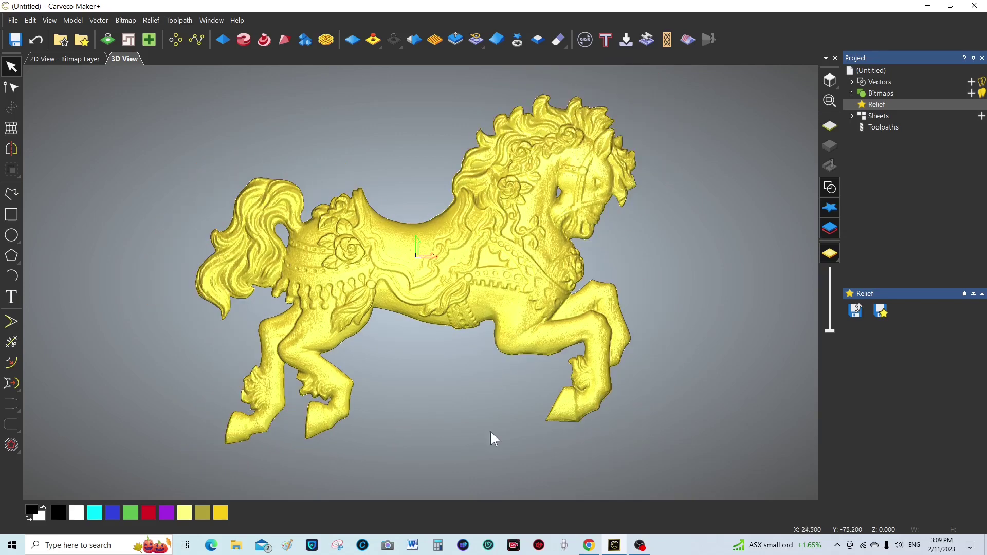